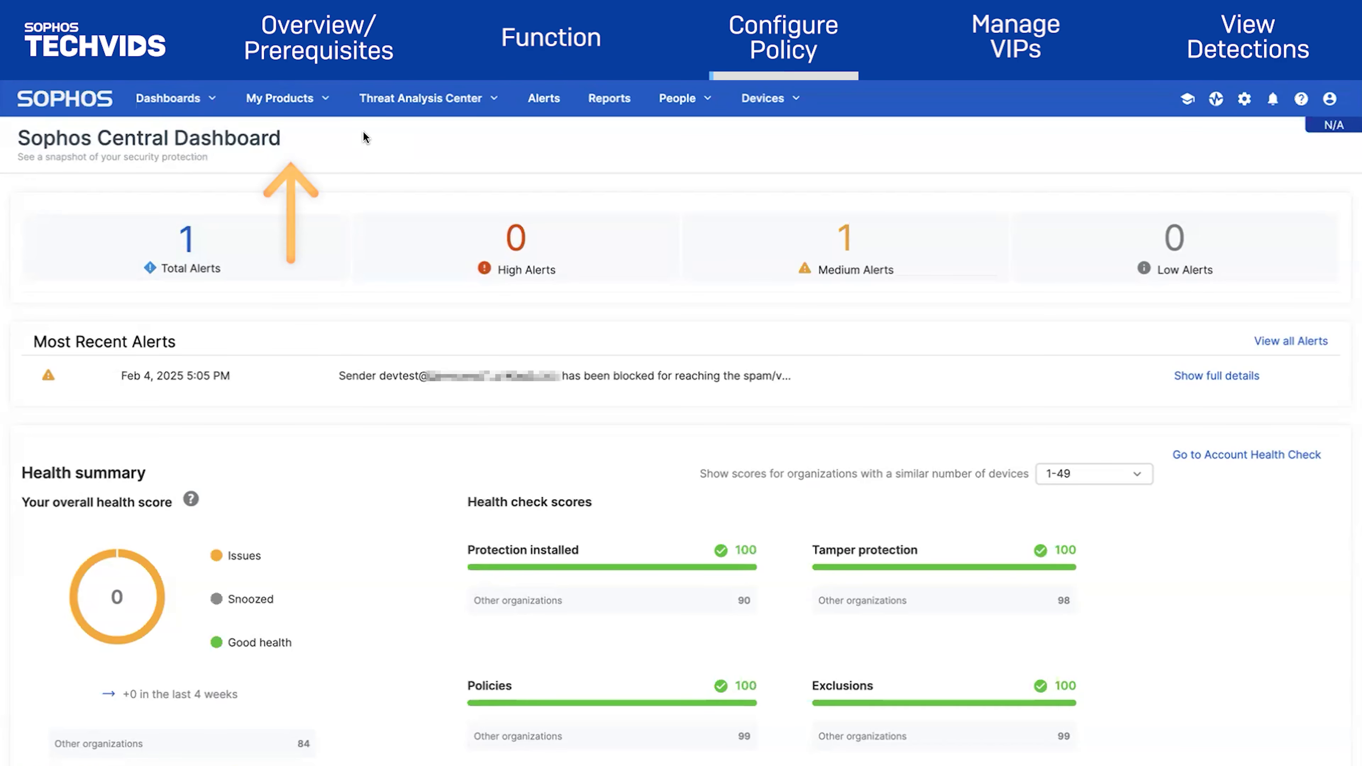
Open the Base Policy - Email Security policy from Email Protection Policies and view its inbound settings
left_click(313, 101)
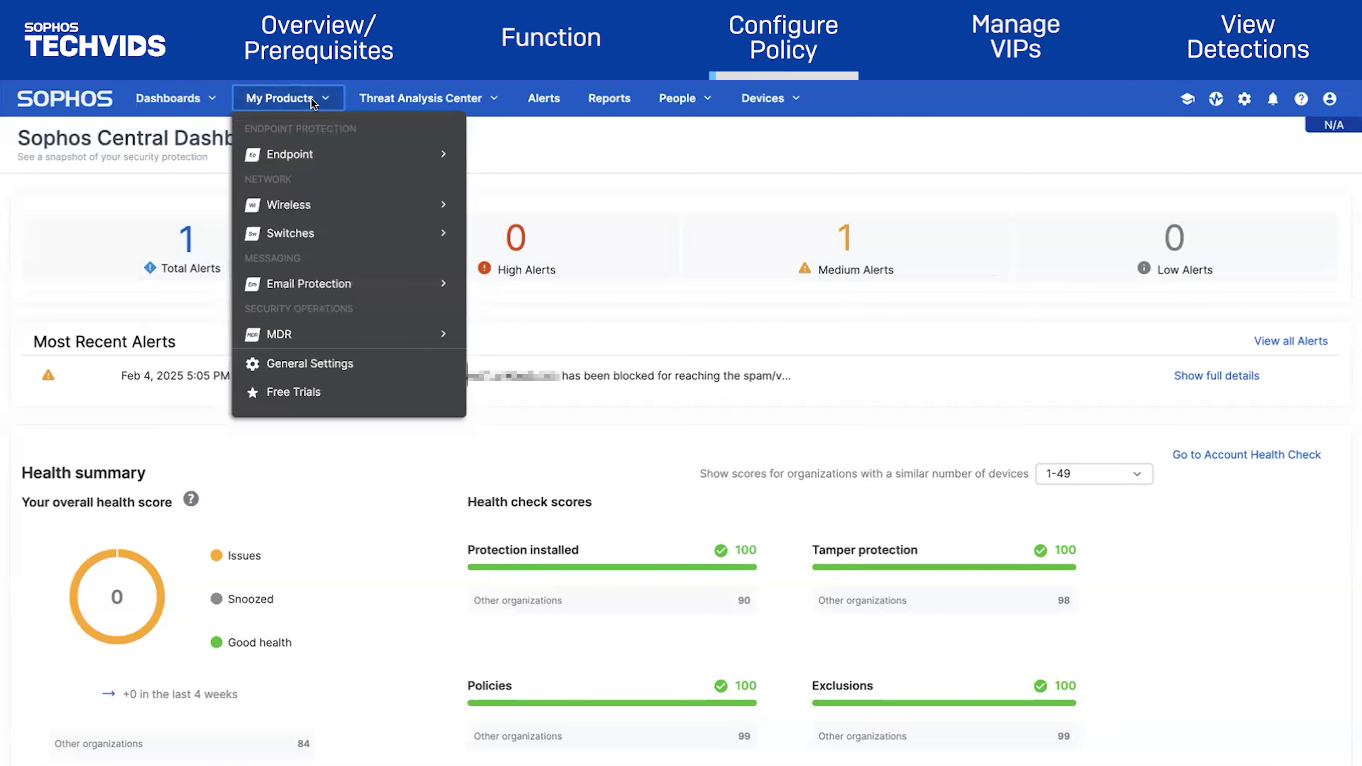
mouse_move(358, 288)
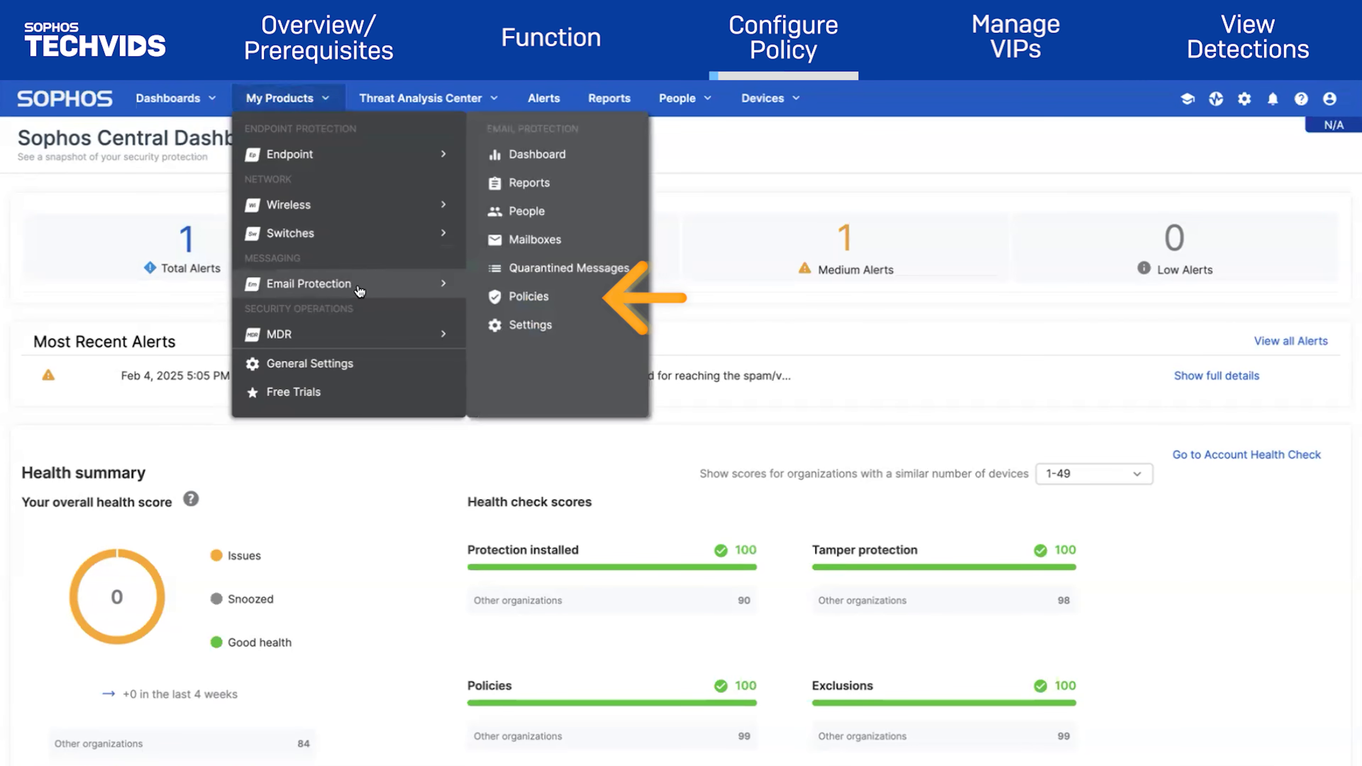
left_click(529, 297)
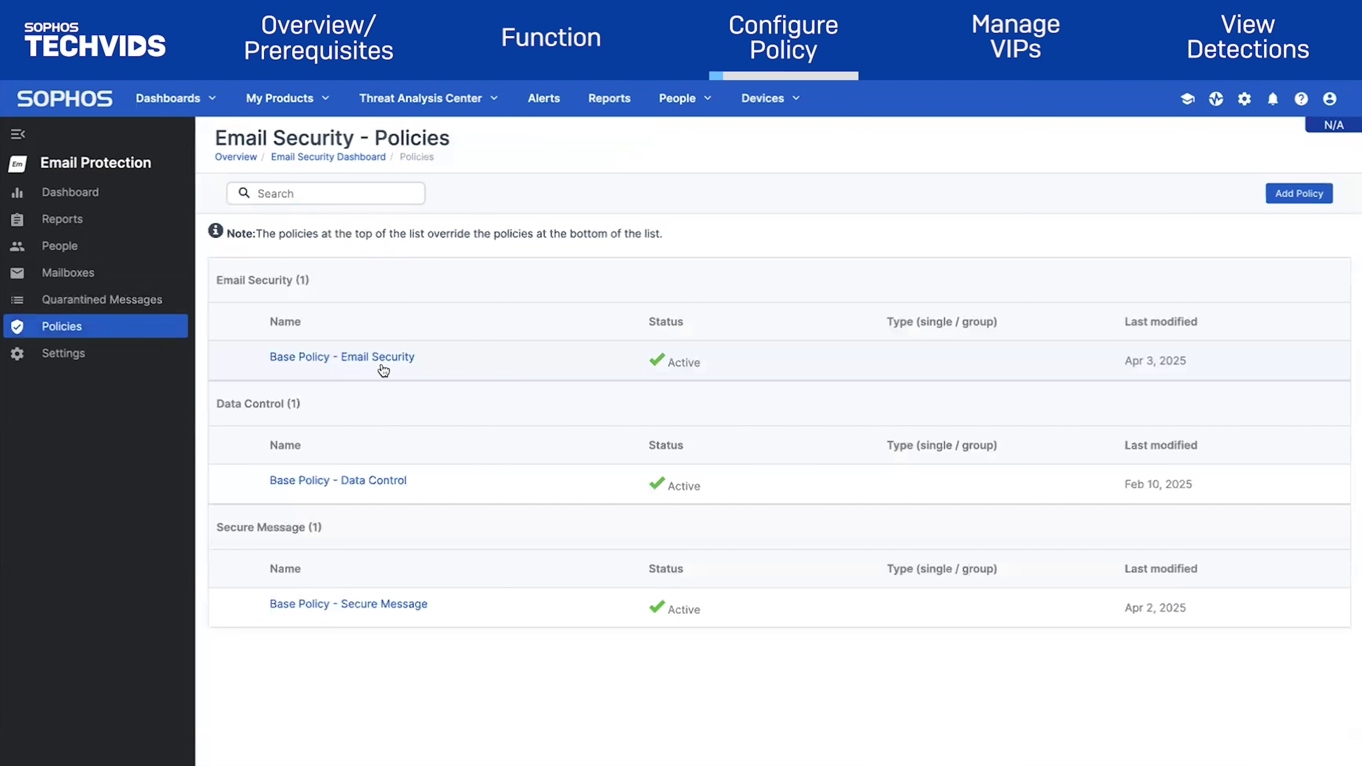
left_click(350, 357)
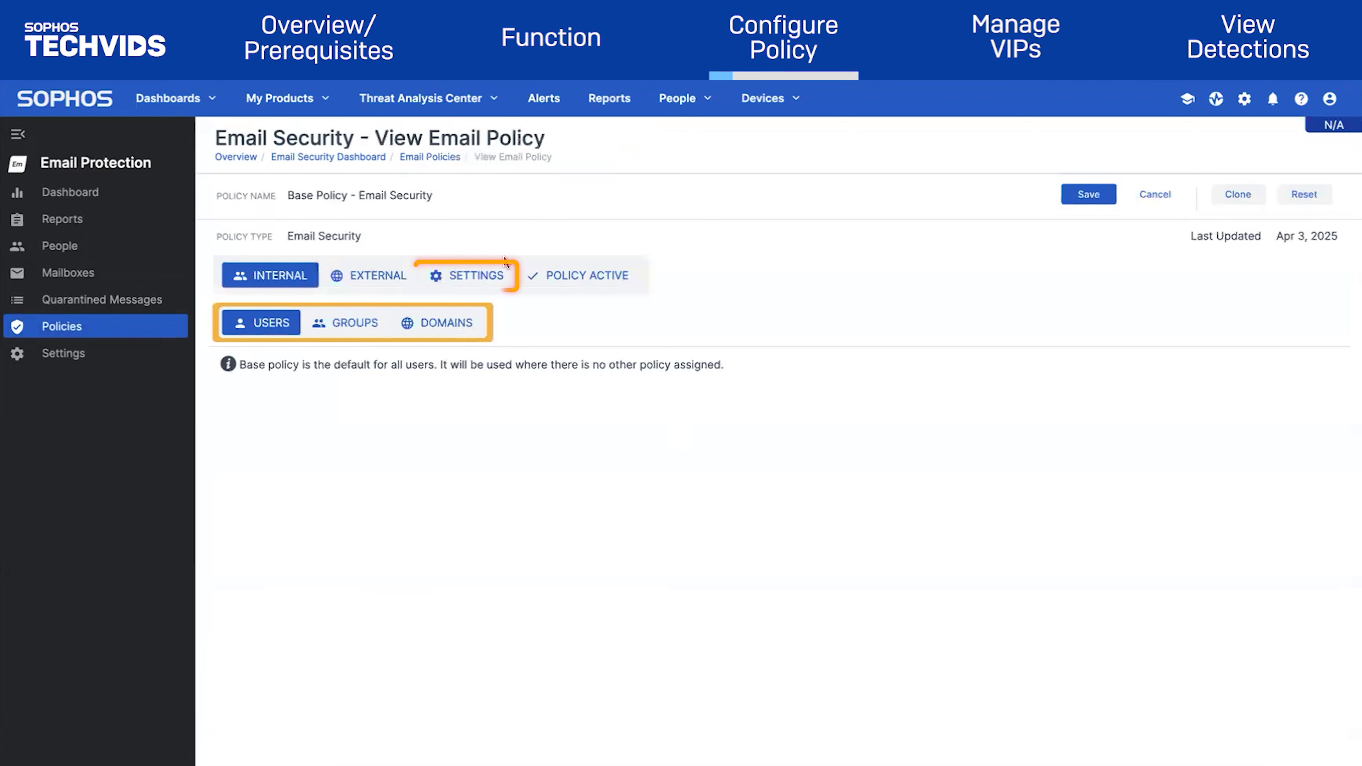
left_click(473, 285)
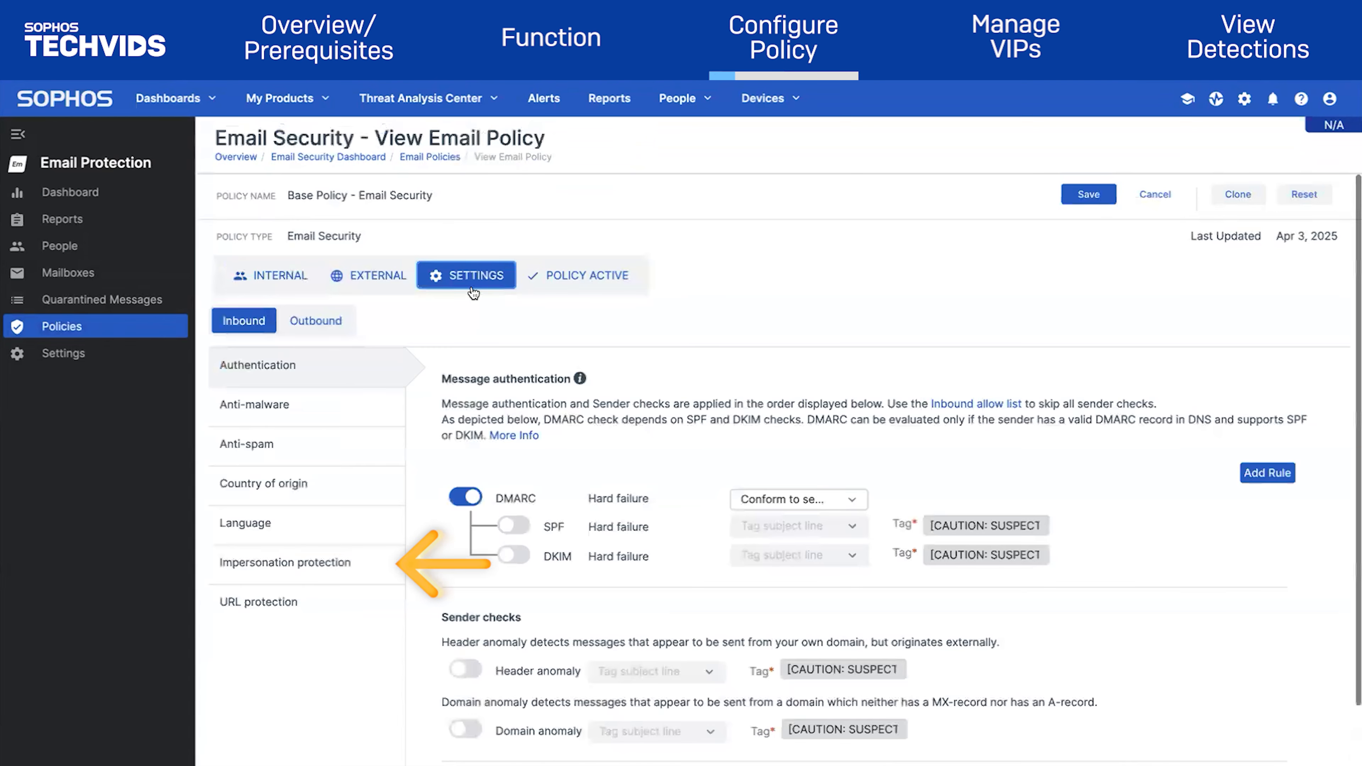
Open Impersonation protection and turn Aggressive mode on, then back off
left_click(380, 569)
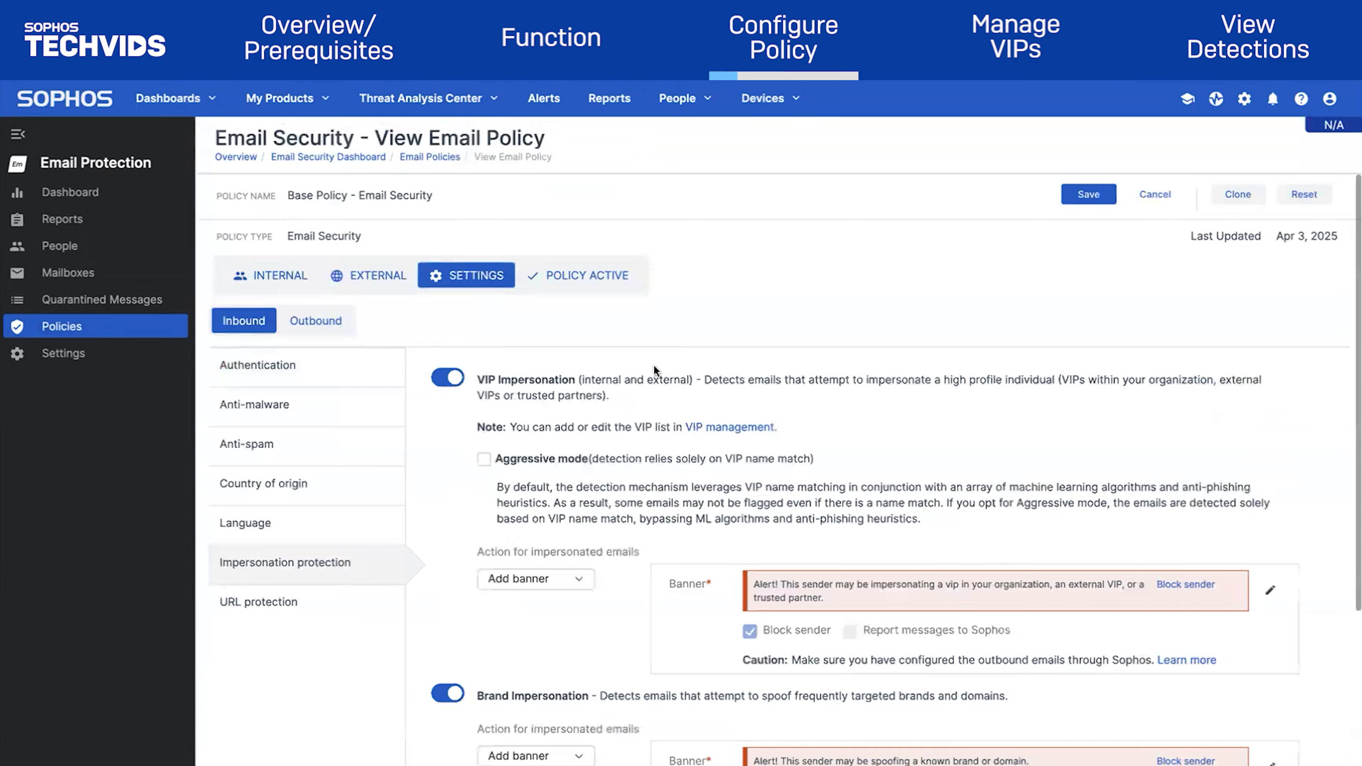
scroll(691, 601, "down", 3)
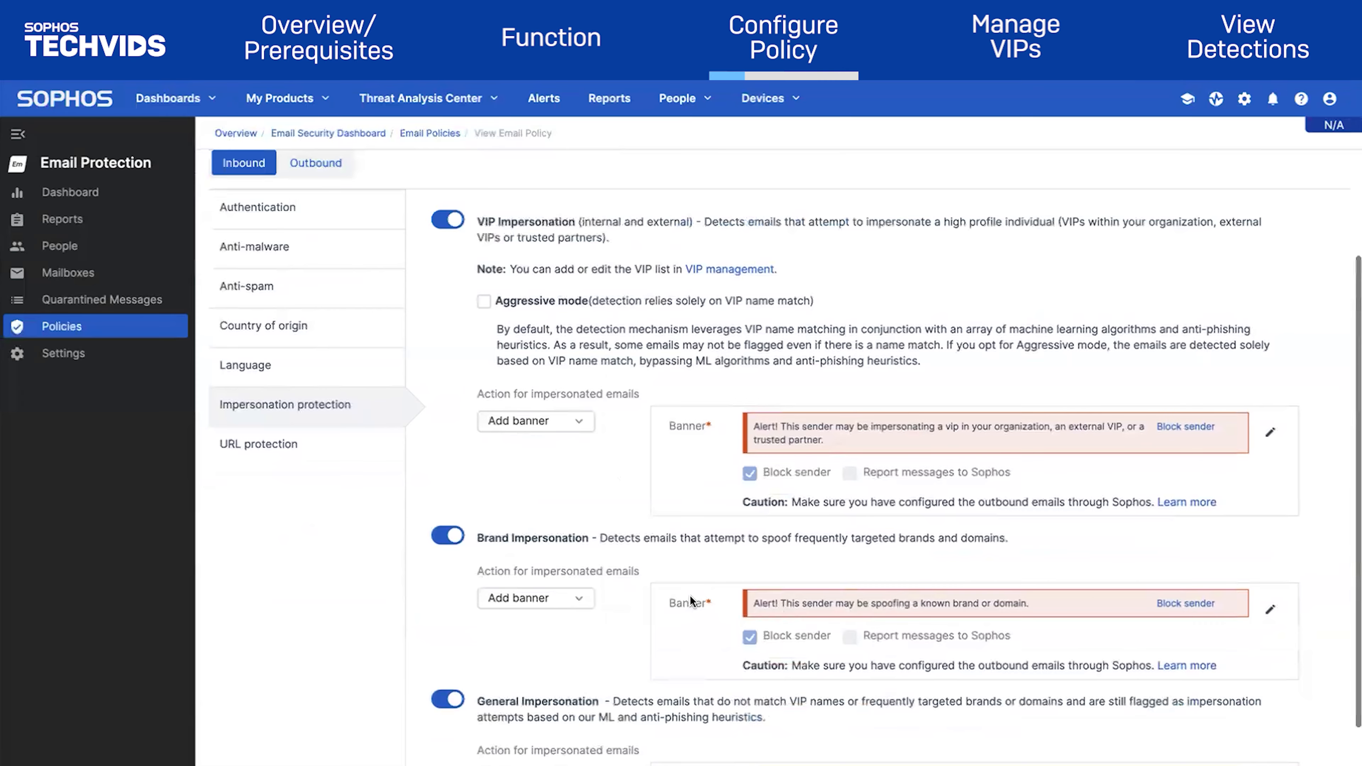
scroll(691, 601, "up", 2)
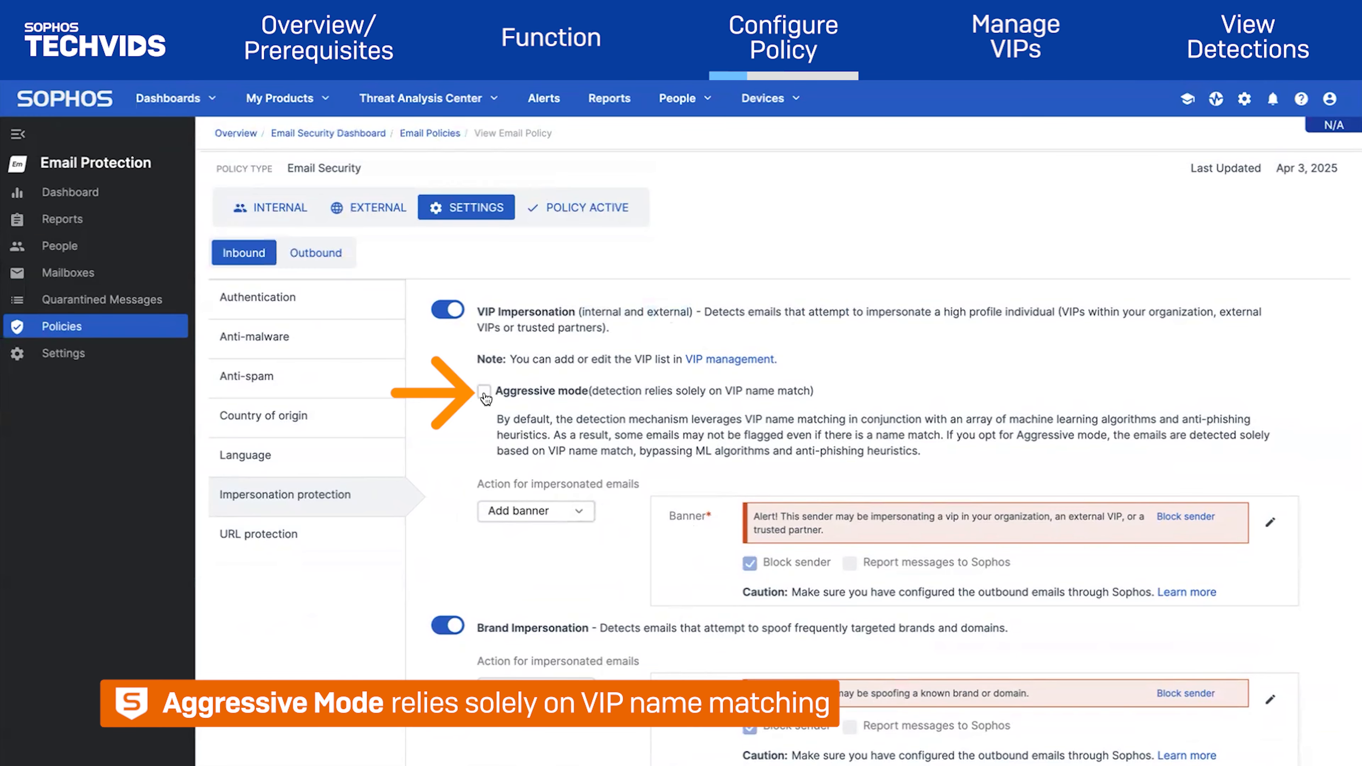
left_click(484, 391)
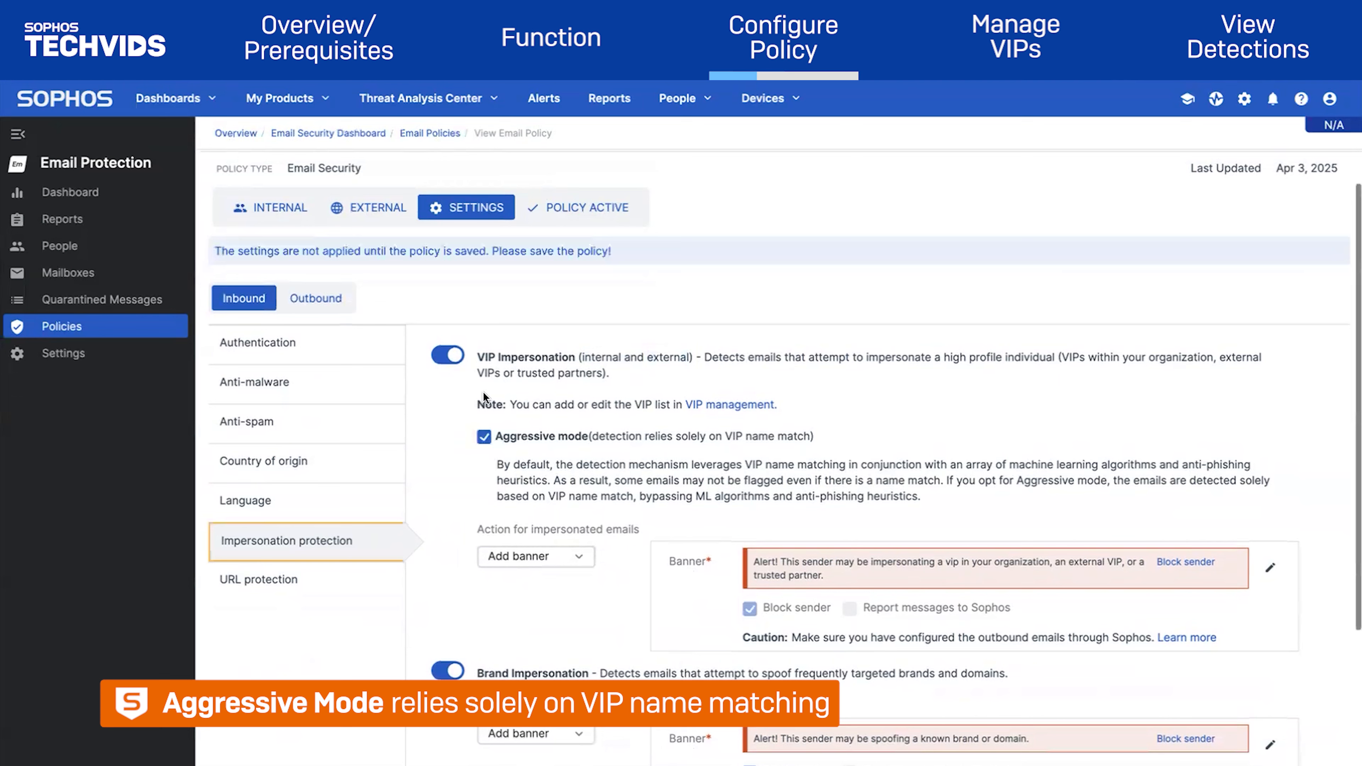
left_click(483, 436)
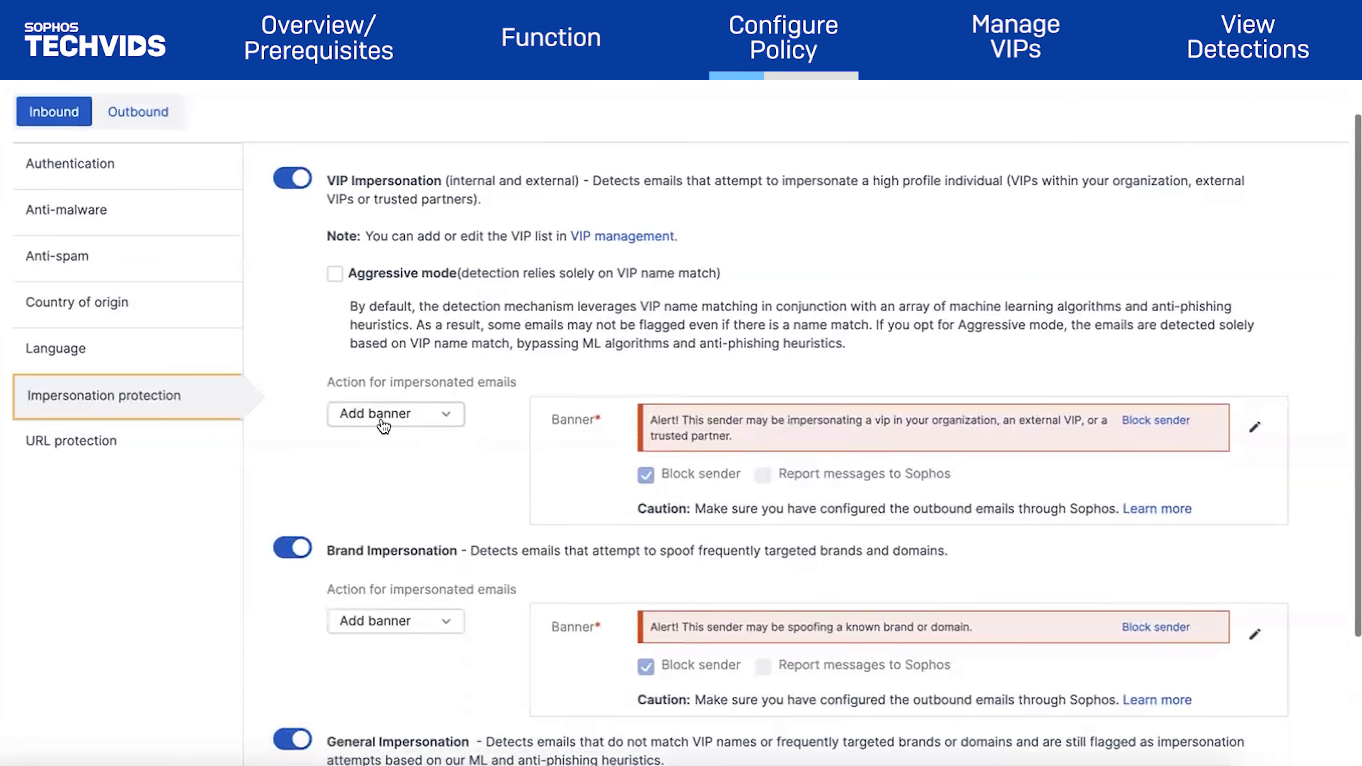
Keep Add banner as the action for VIP impersonation emails
left_click(402, 419)
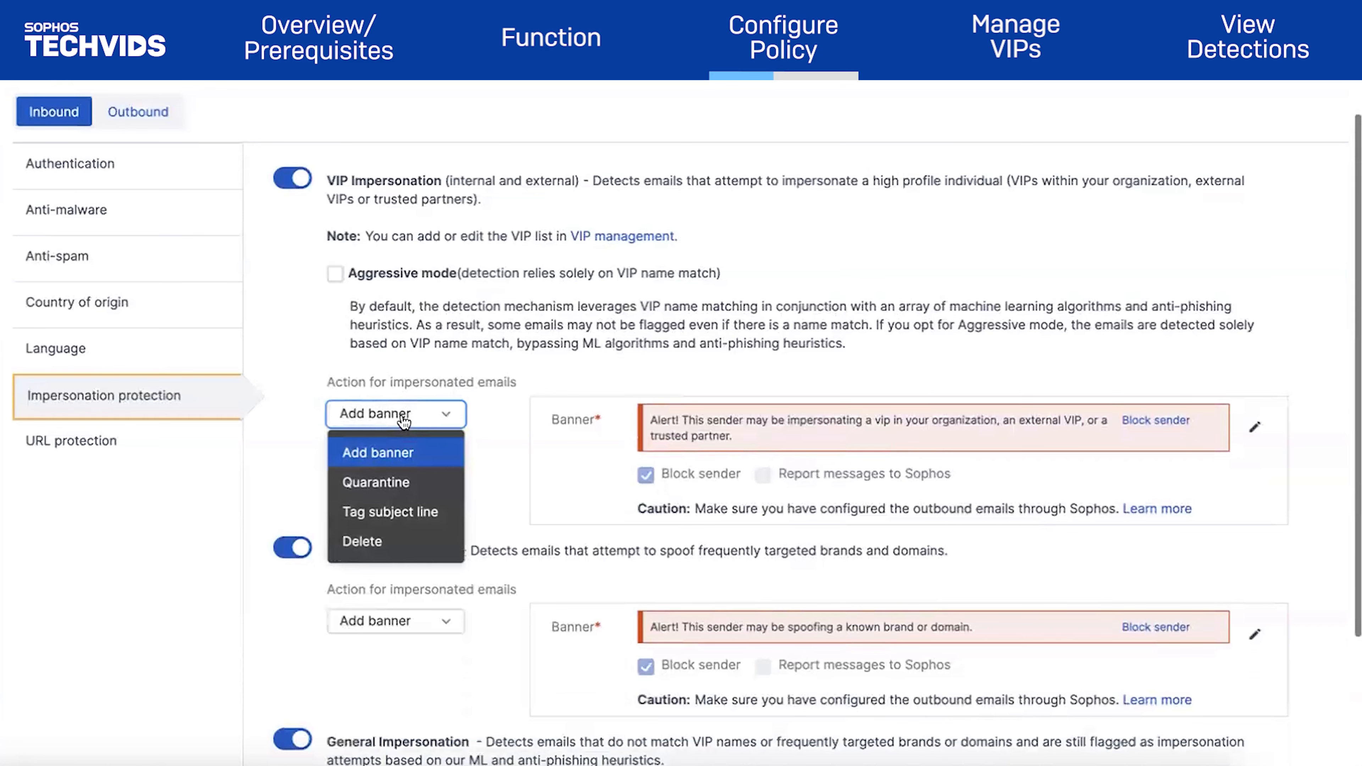
left_click(404, 422)
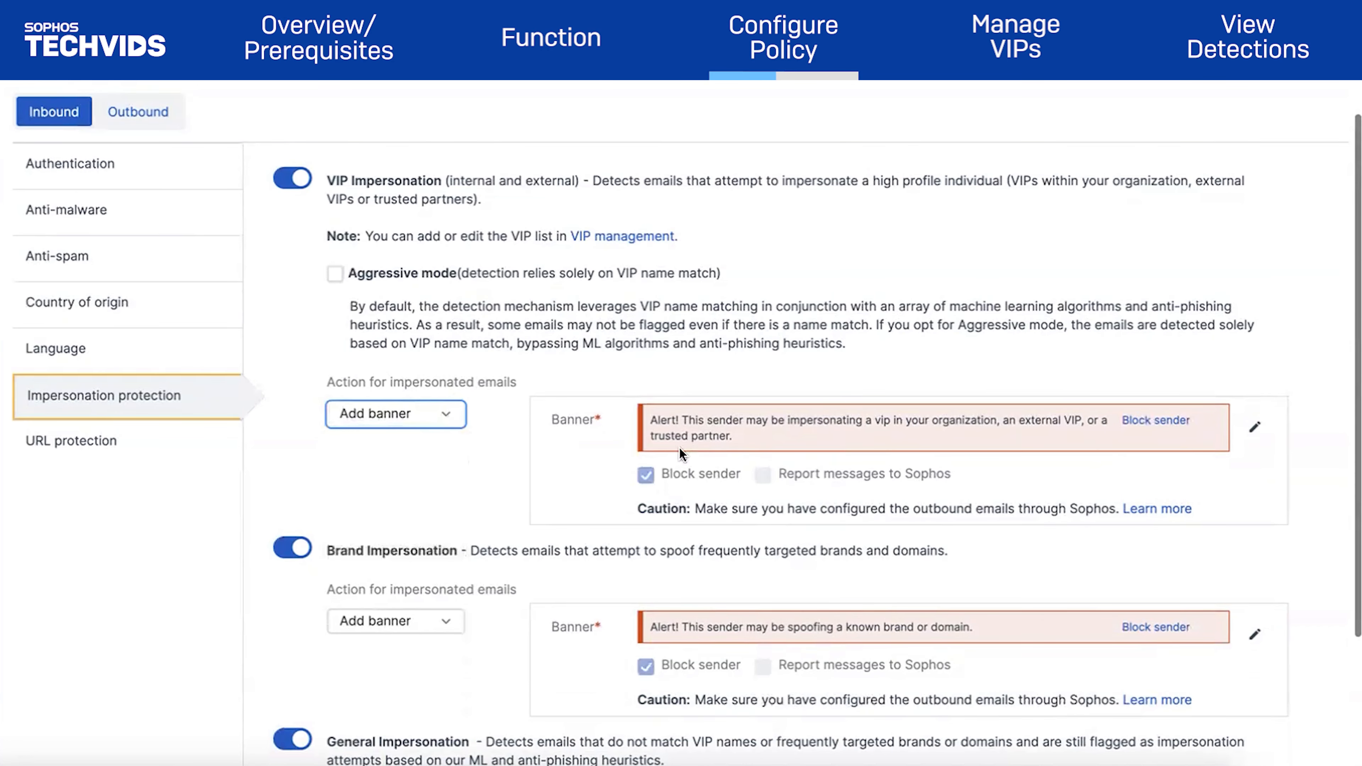
scroll(1027, 425, "down", 2)
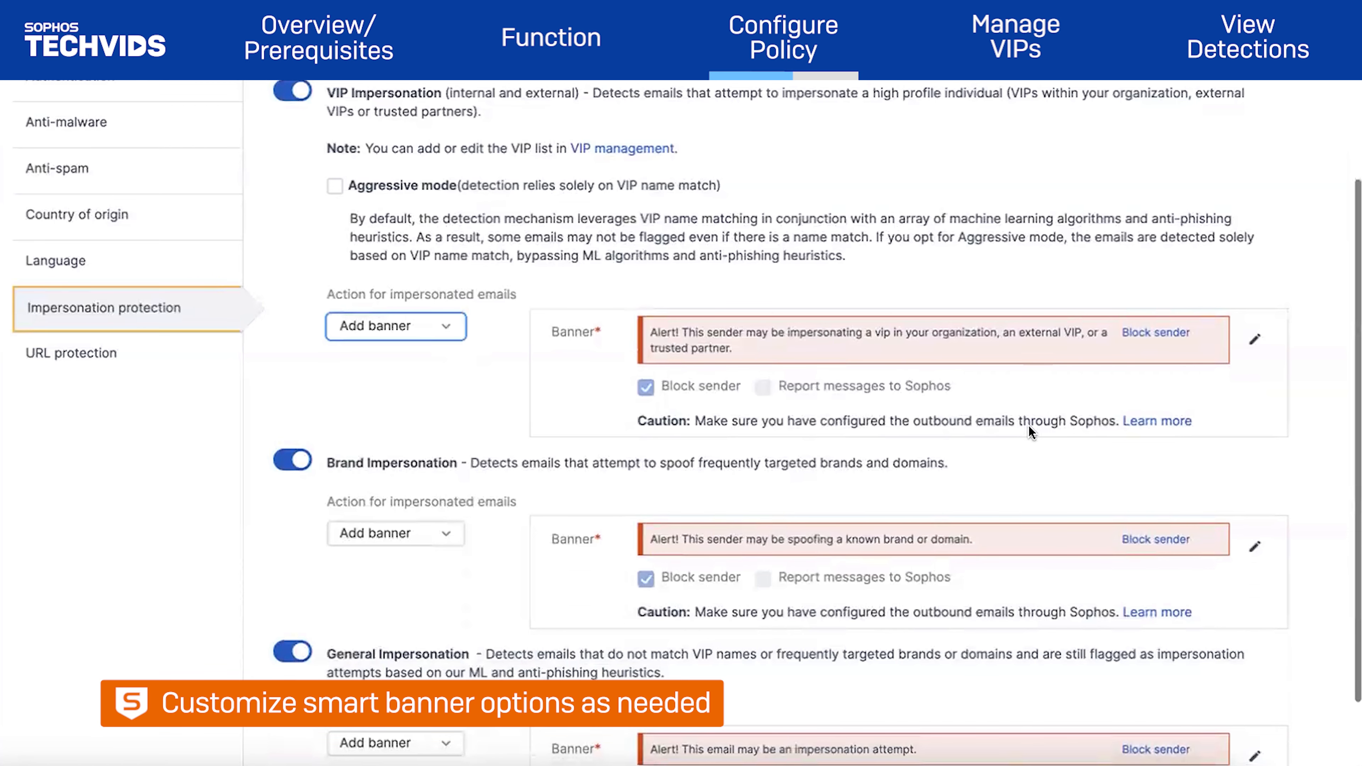
Edit the VIP banner to offer Report messages to Sophos instead of Block sender
left_click(1252, 340)
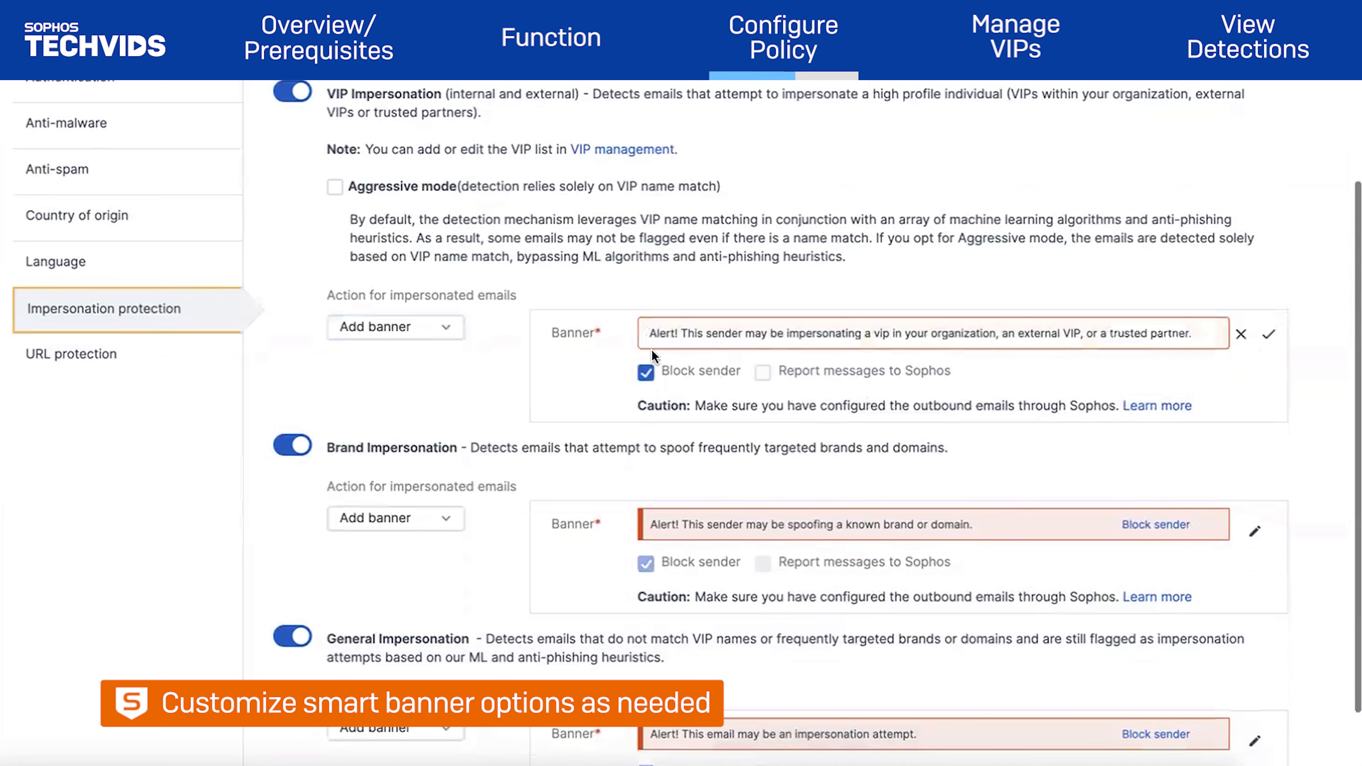
left_click(763, 378)
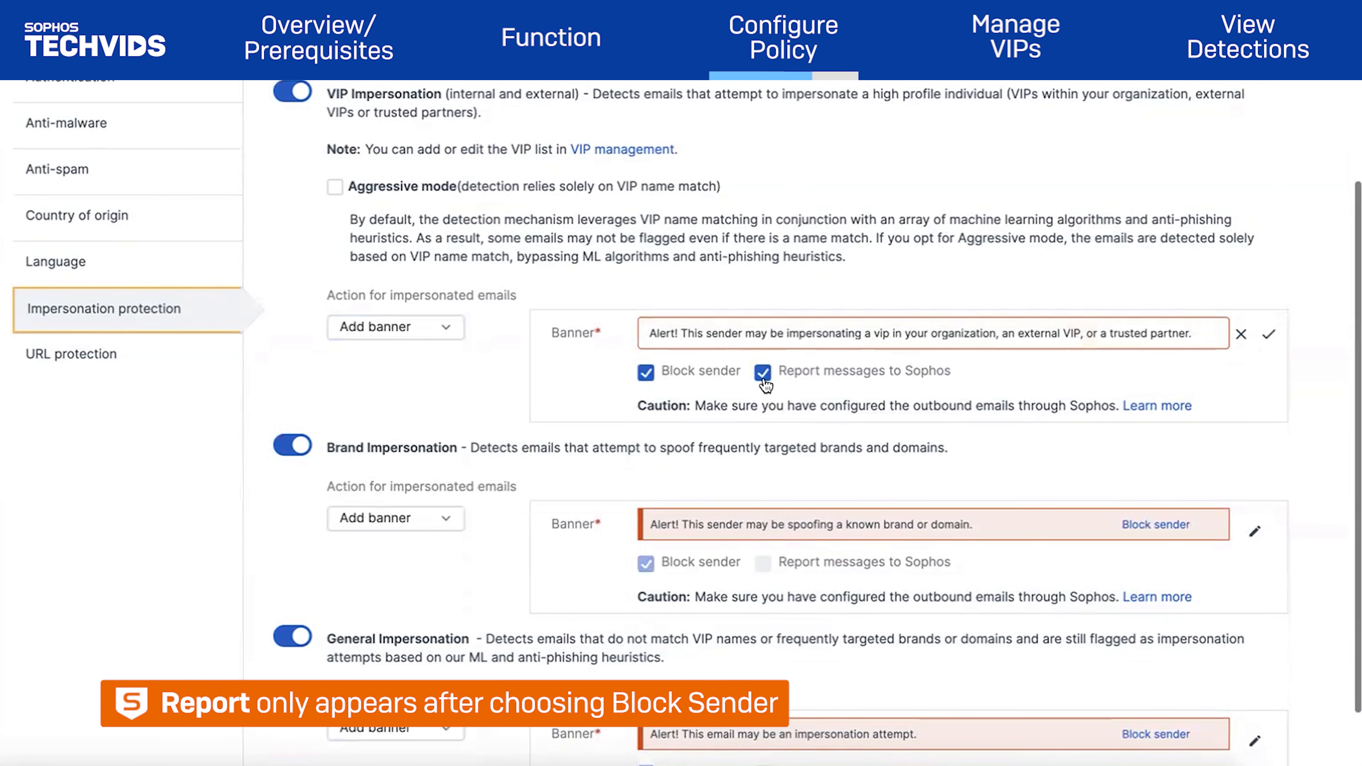
left_click(645, 372)
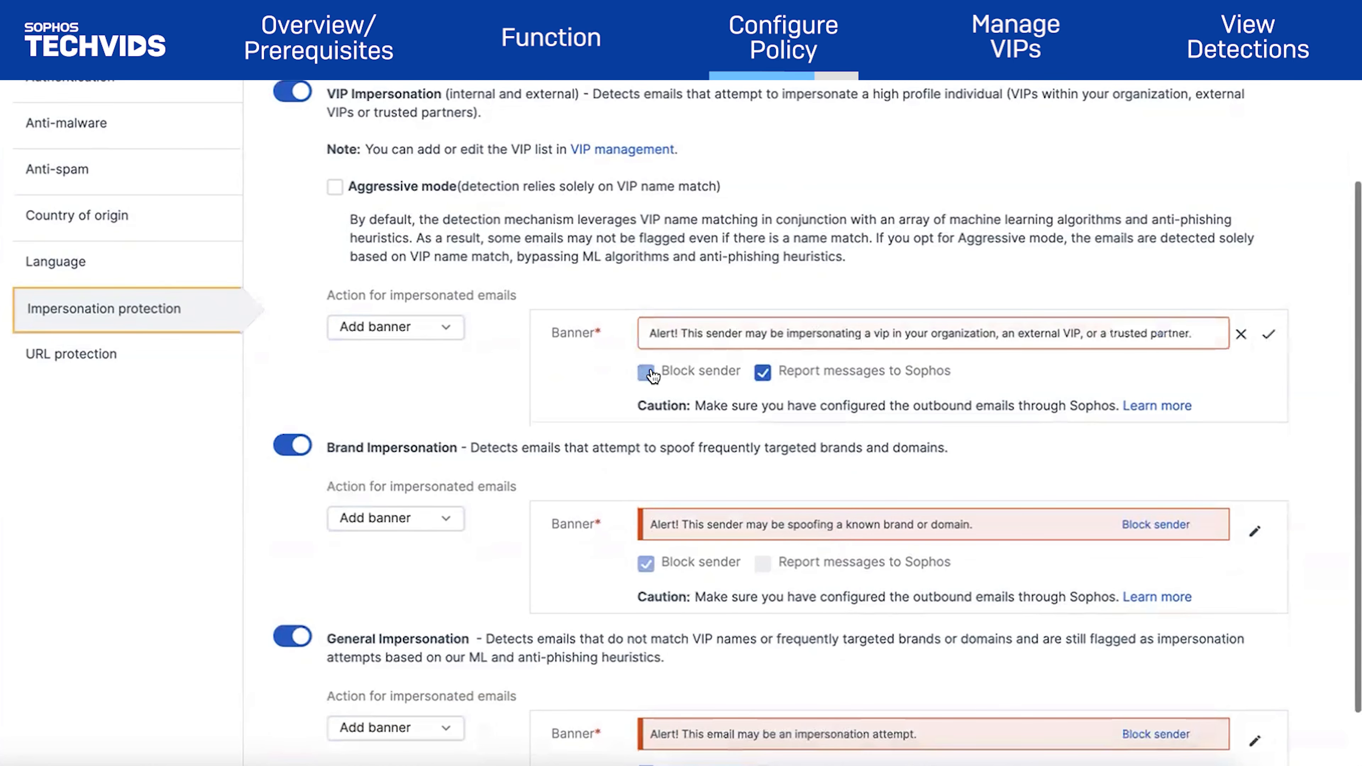
left_click(1267, 333)
scroll(1004, 362, "down", 2)
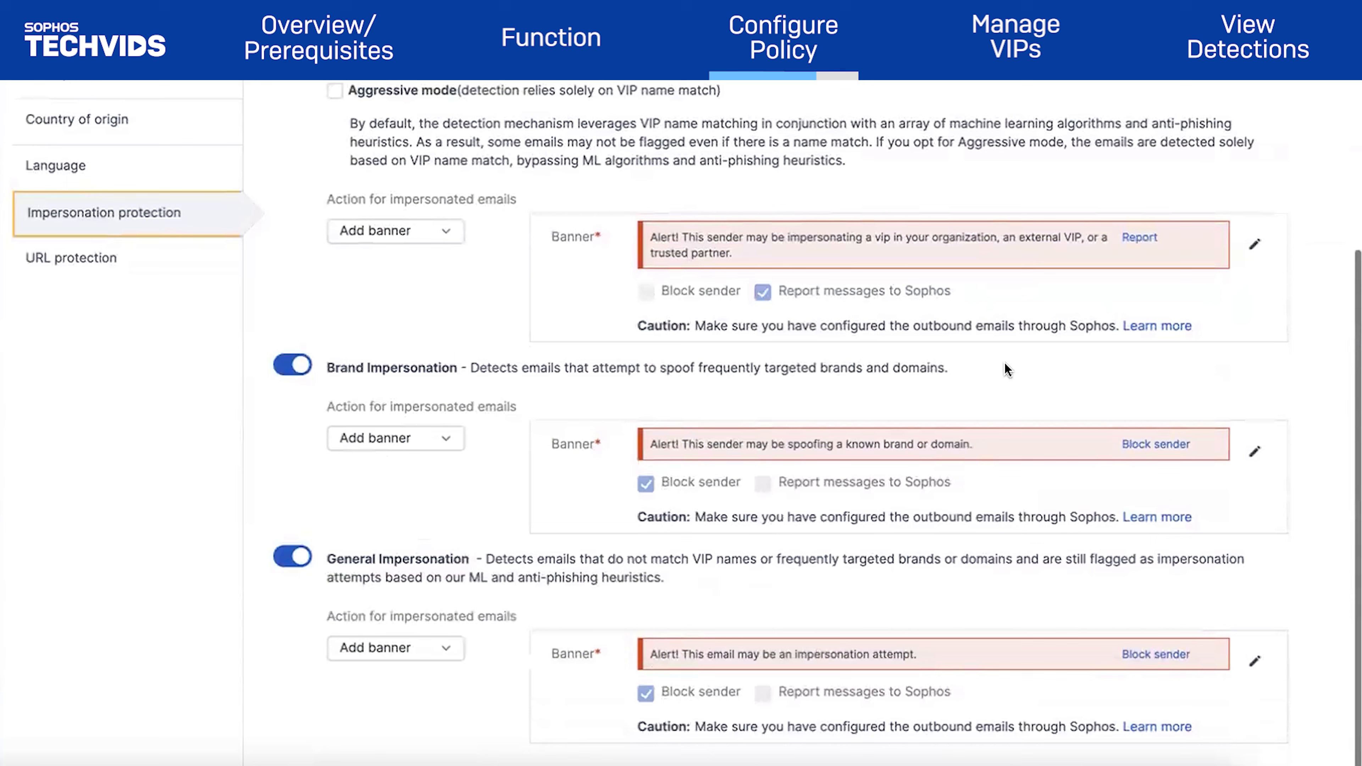
Try Quarantine and Tag subject for Brand Impersonation, then return it to Add banner
left_click(441, 439)
left_click(417, 508)
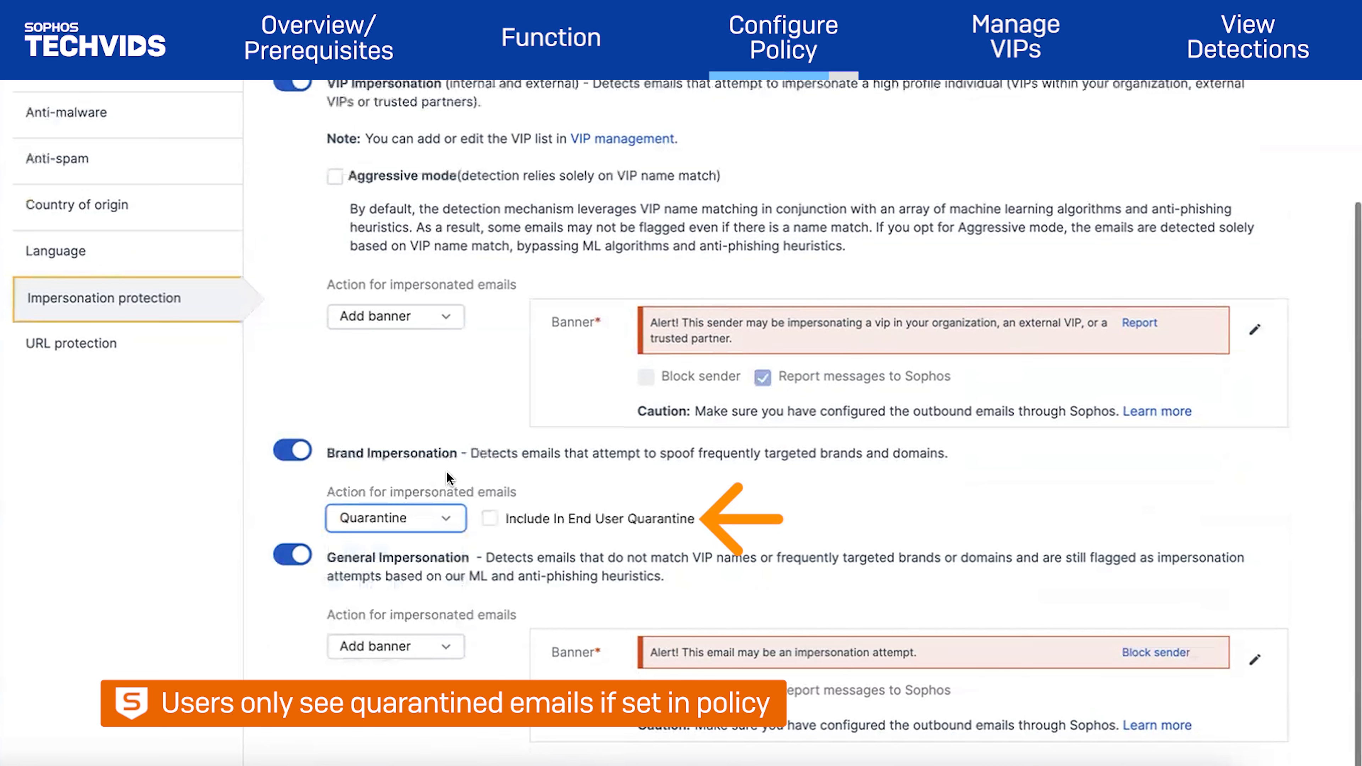
left_click(419, 518)
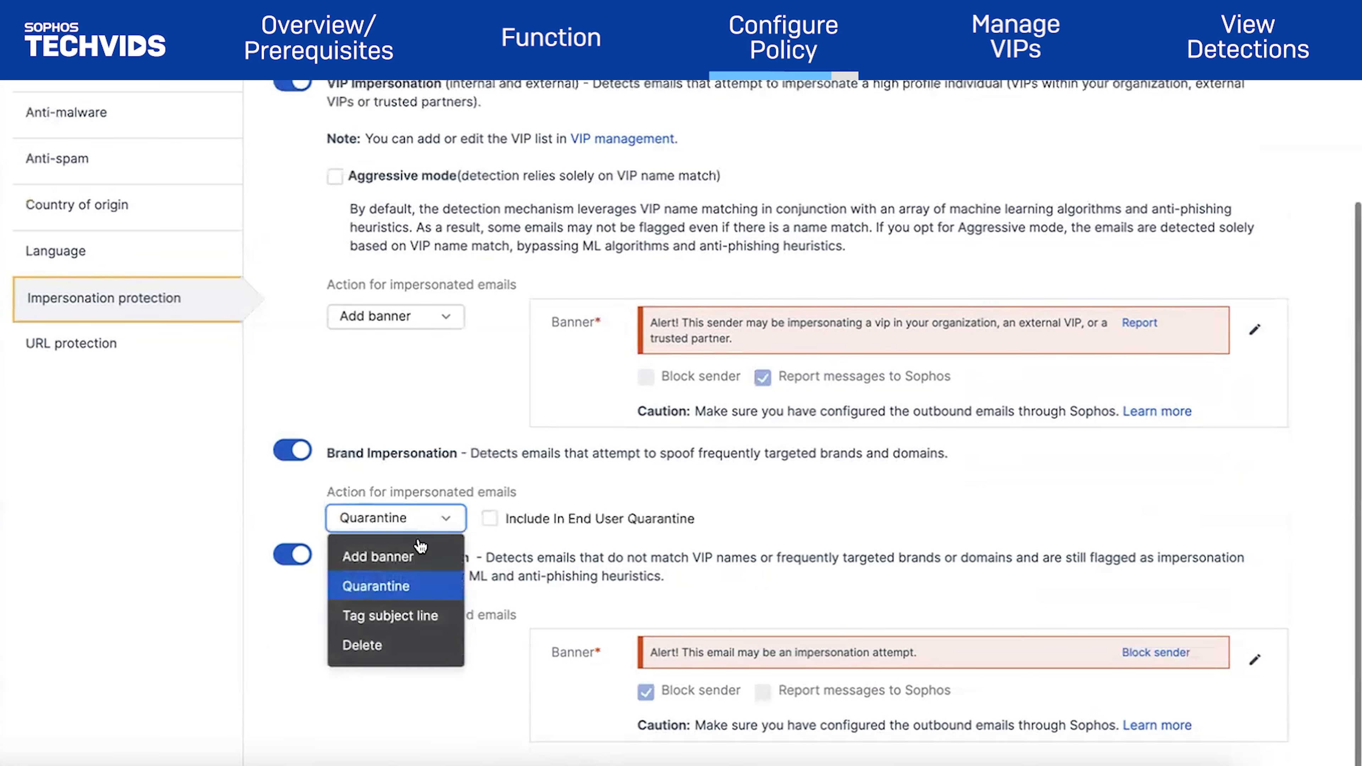
left_click(414, 599)
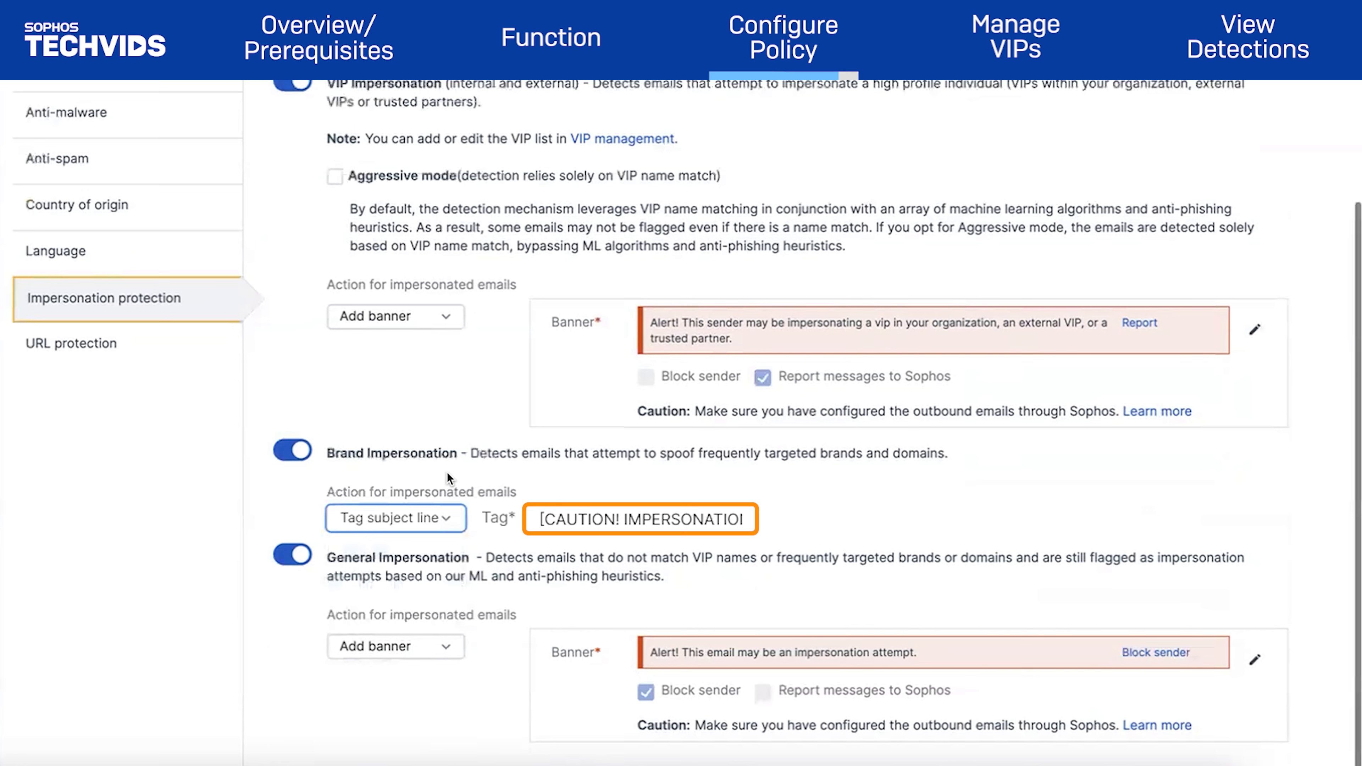
left_click(426, 518)
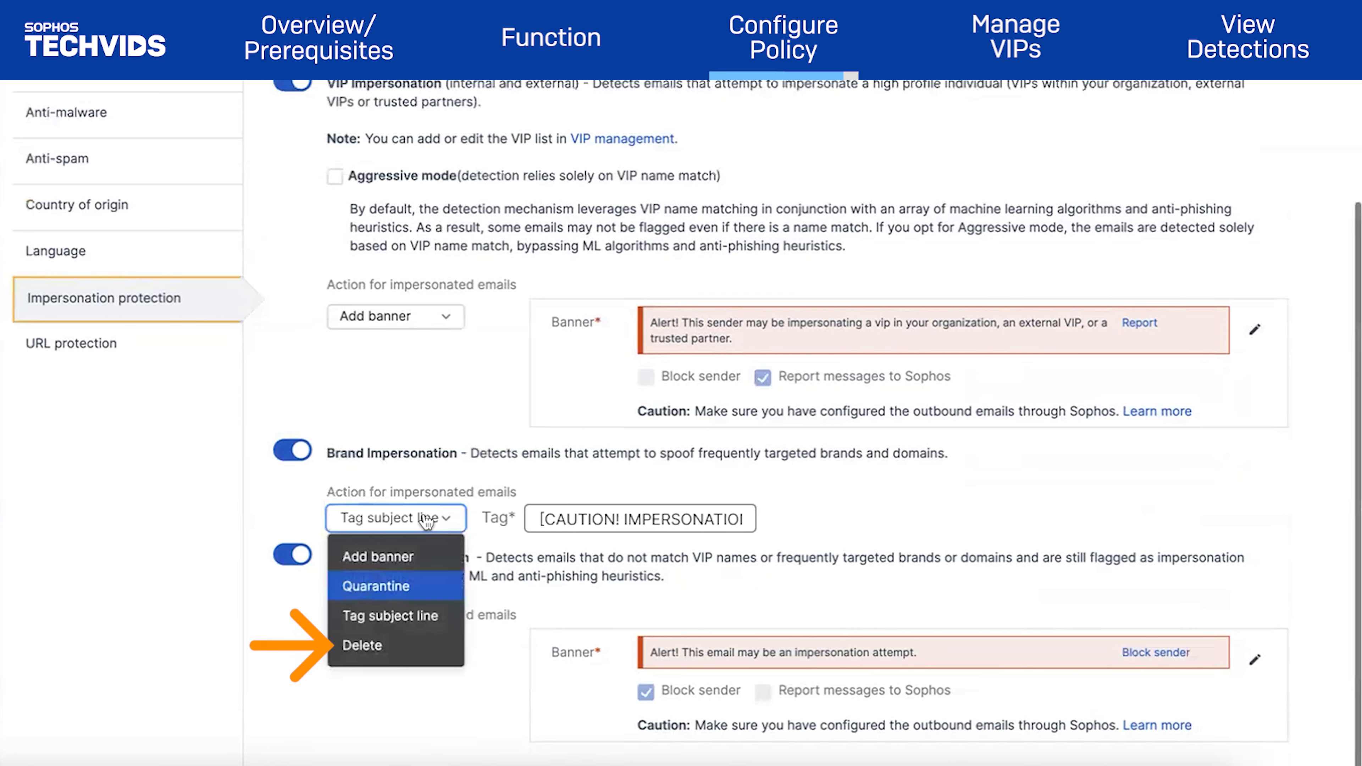
left_click(397, 556)
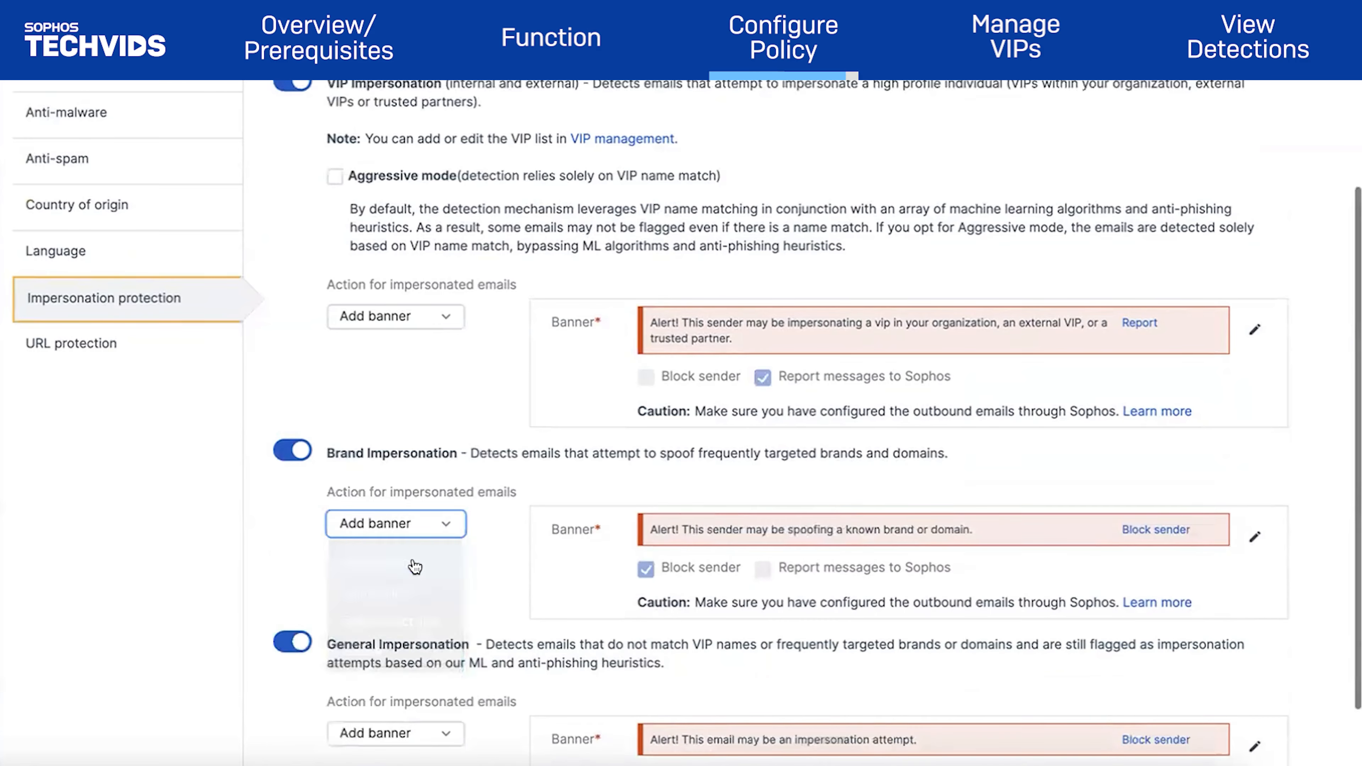
Set the General Impersonation action to Deliver
scroll(488, 530, "down", 2)
left_click(399, 647)
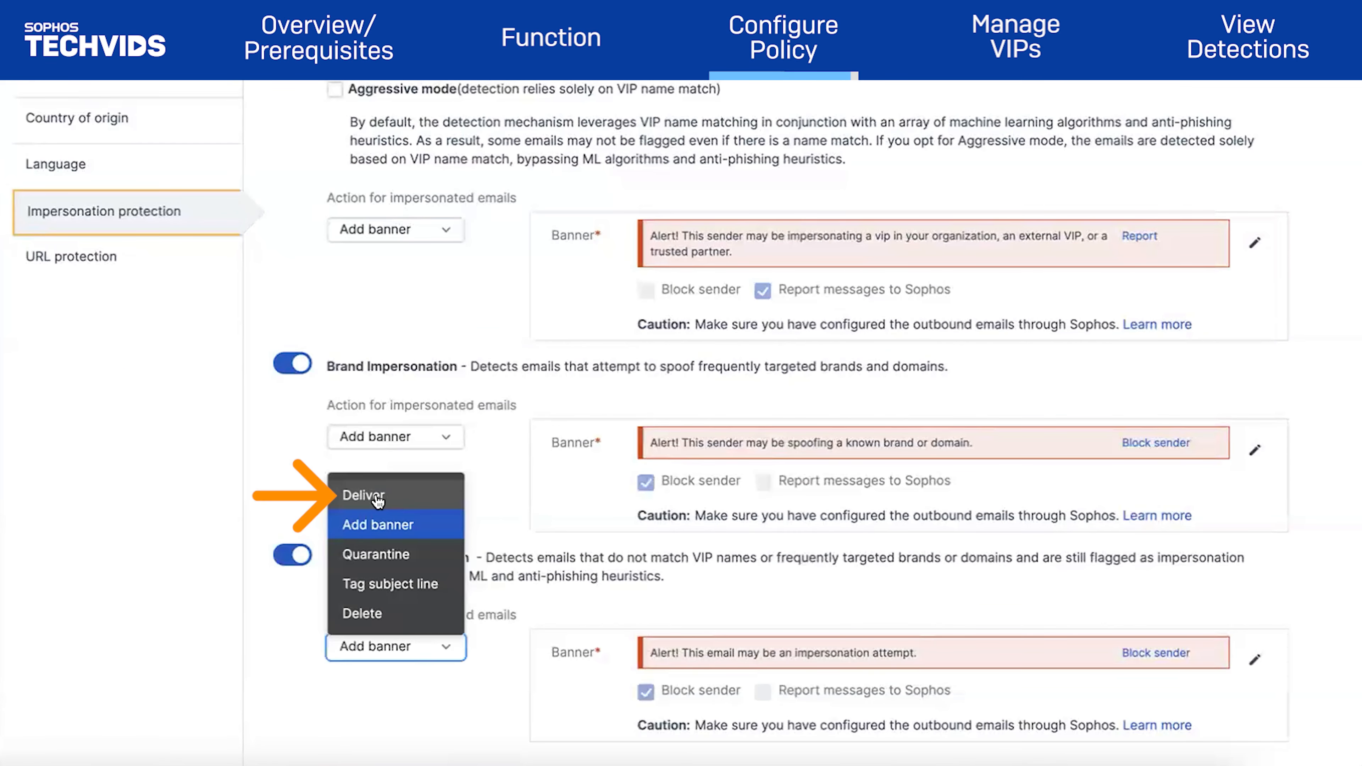
left_click(364, 495)
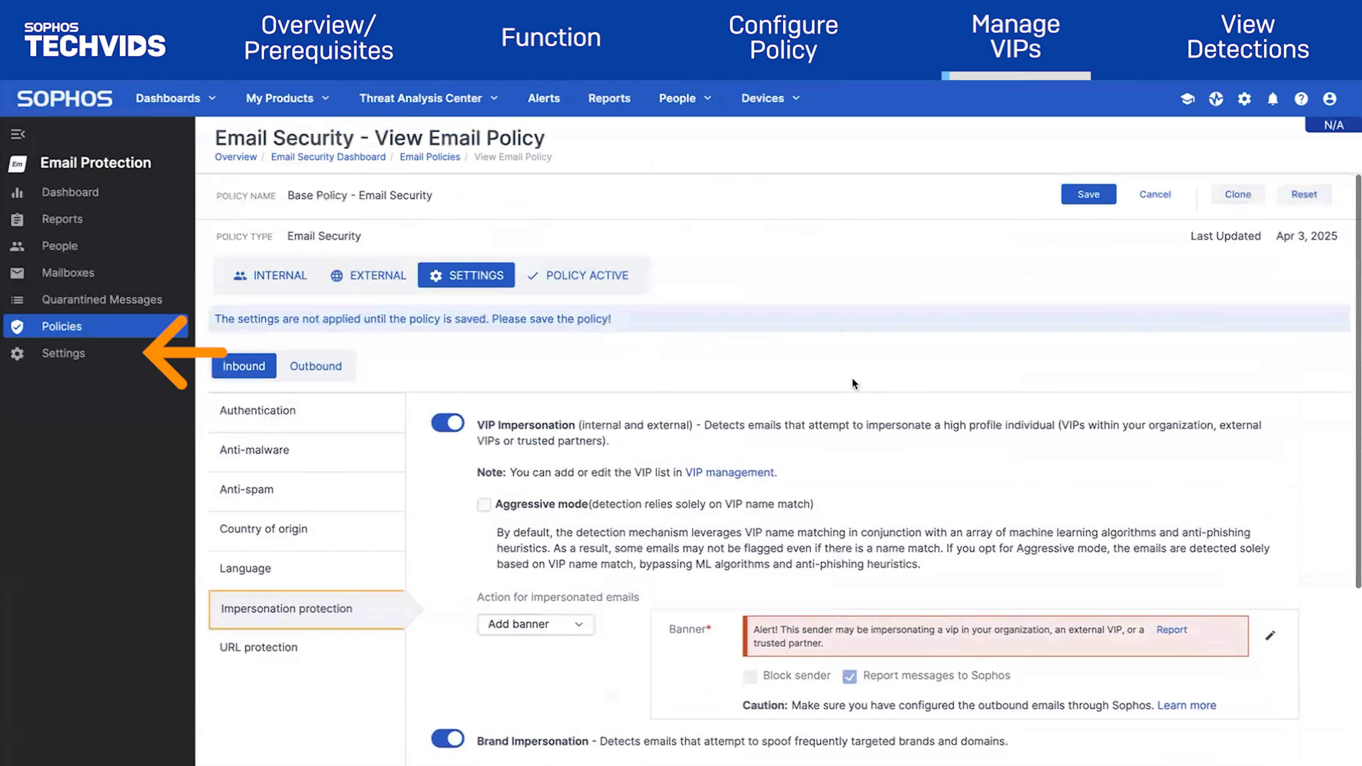
Go to Settings > Business Email Compromise and show the Impersonation tab's VIP list
left_click(106, 356)
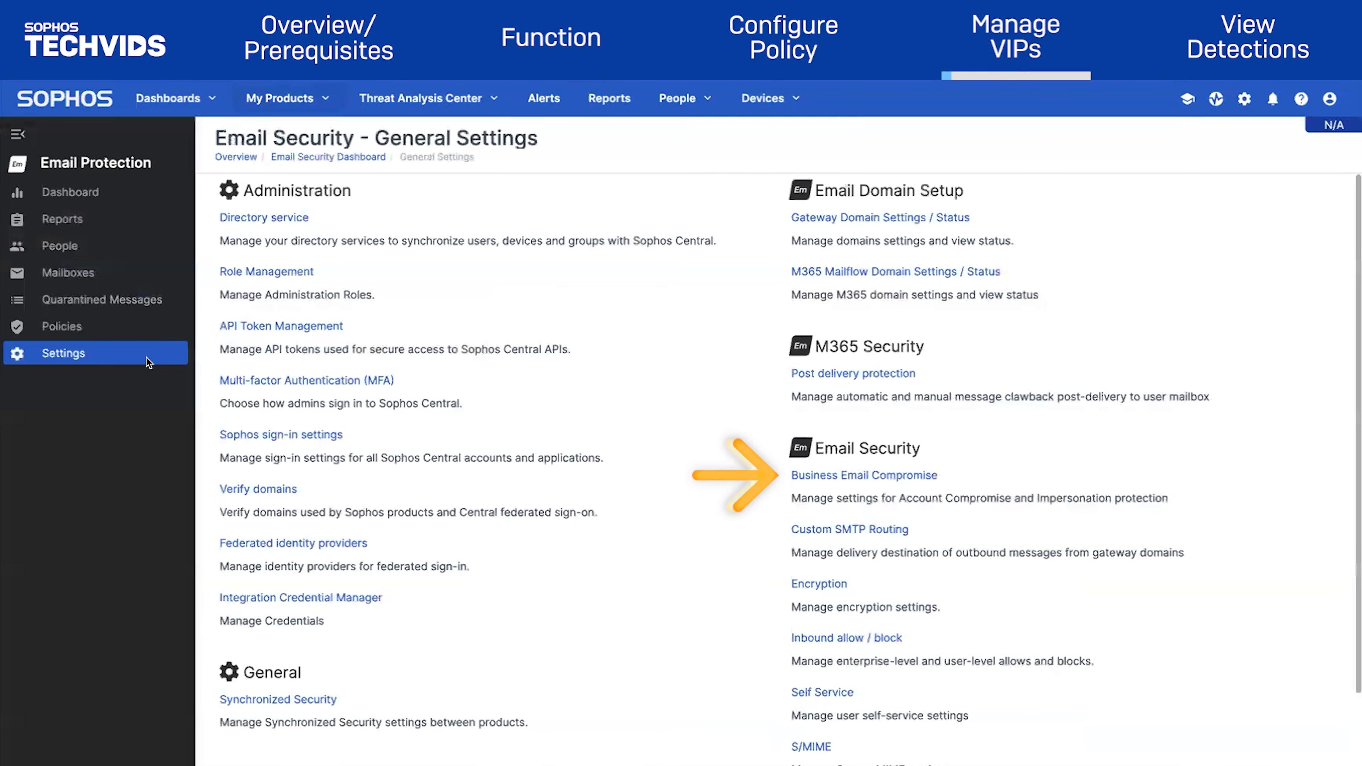
left_click(884, 477)
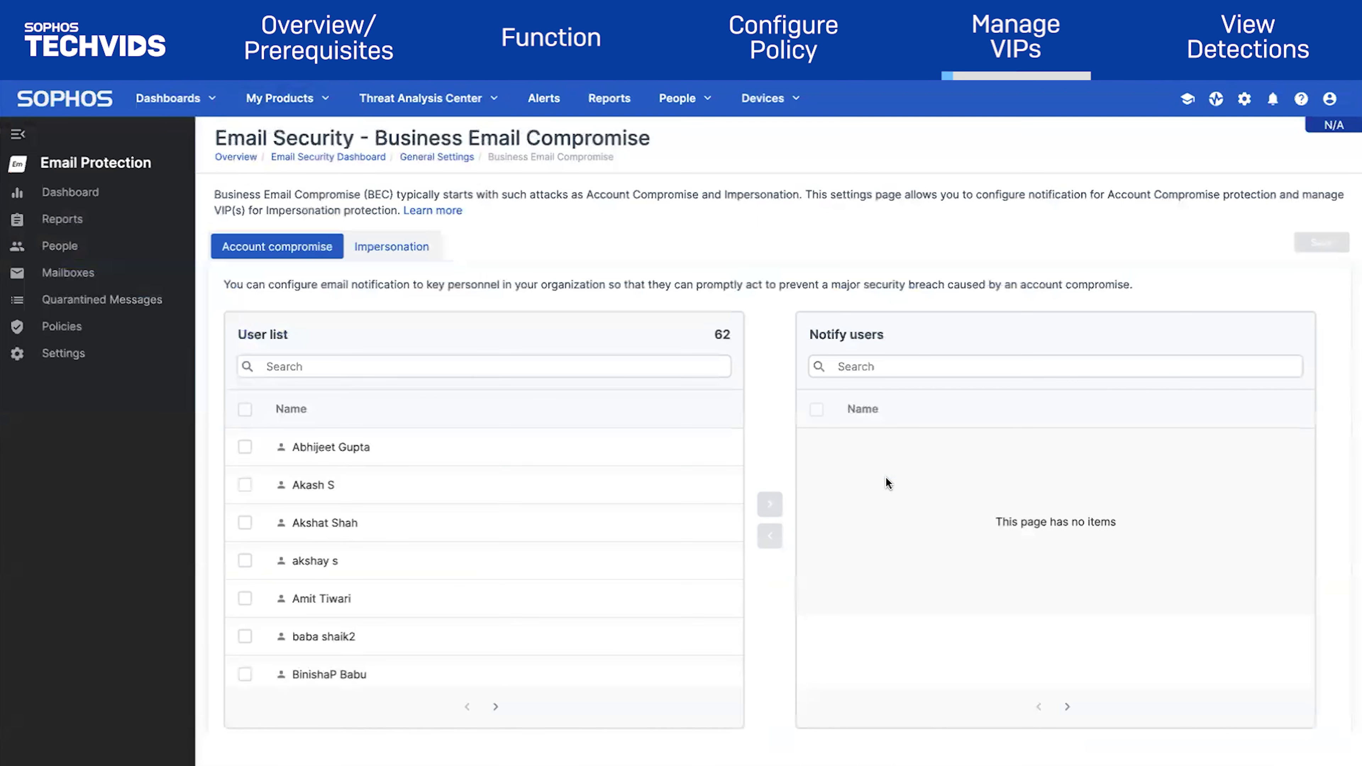
left_click(408, 245)
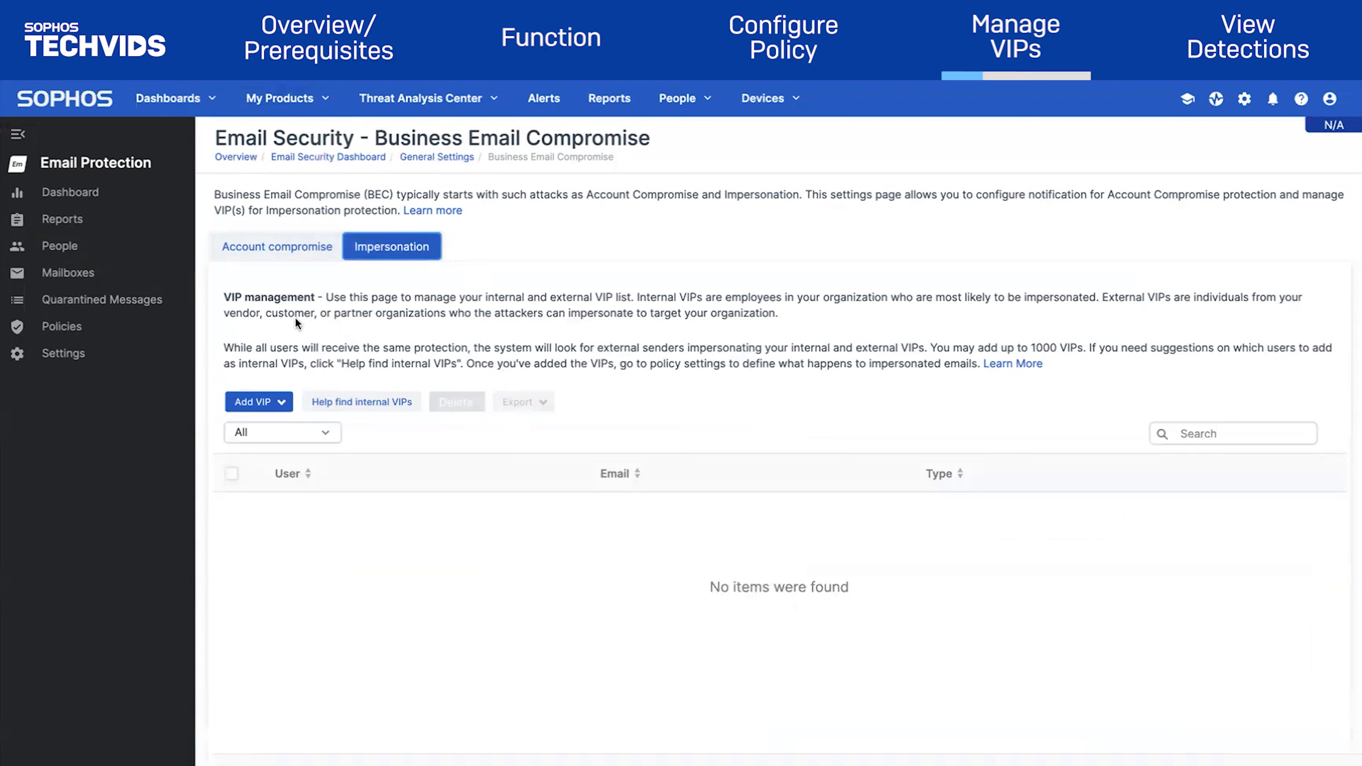
Add an existing organization user as an internal VIP by searching their name and saving
left_click(267, 400)
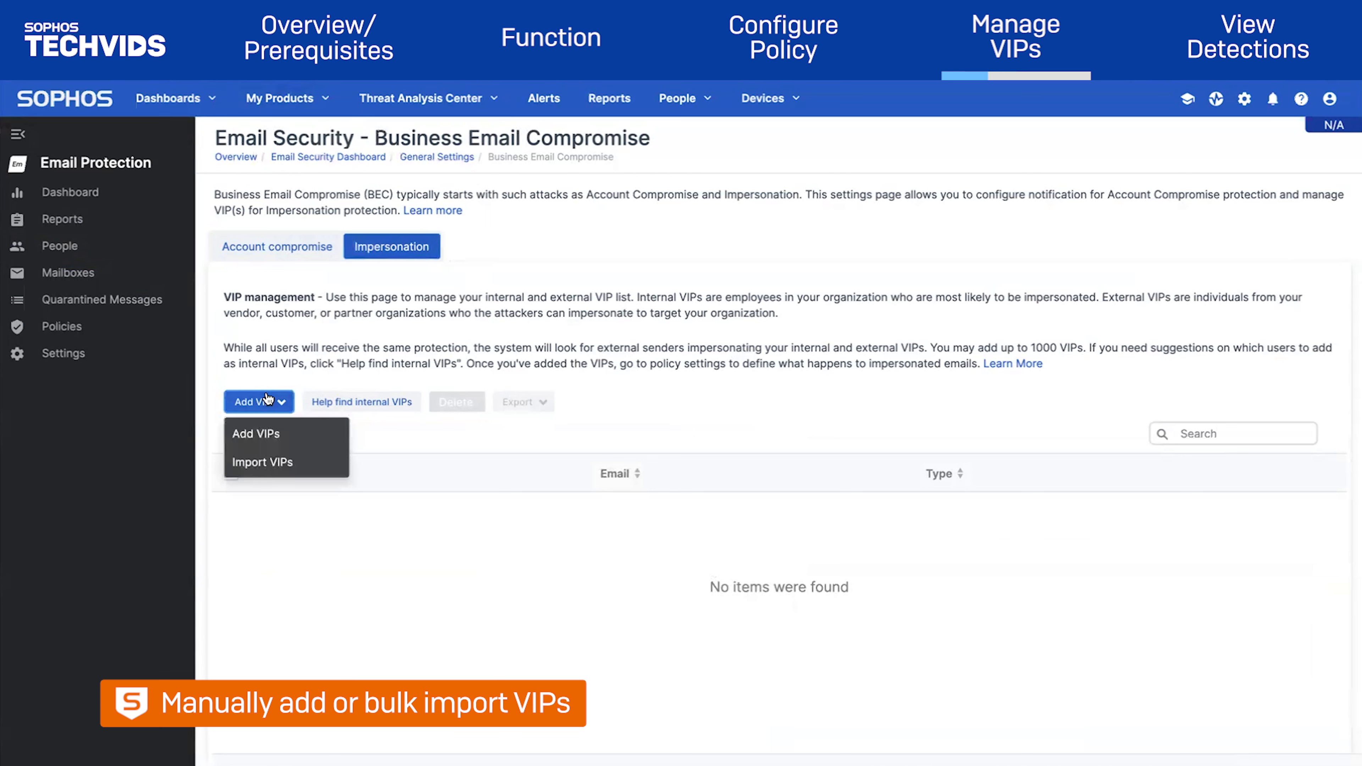
left_click(255, 433)
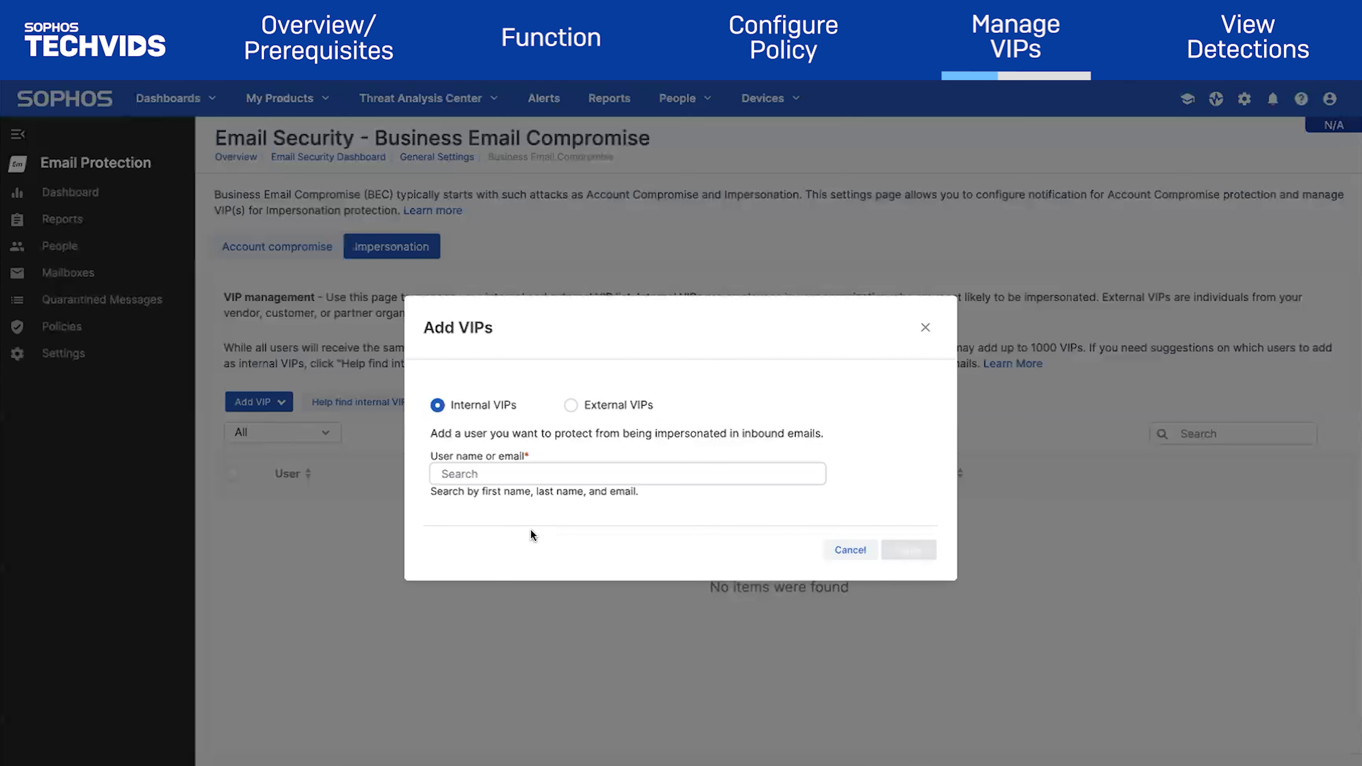
left_click(507, 479)
type("sss")
left_click(528, 536)
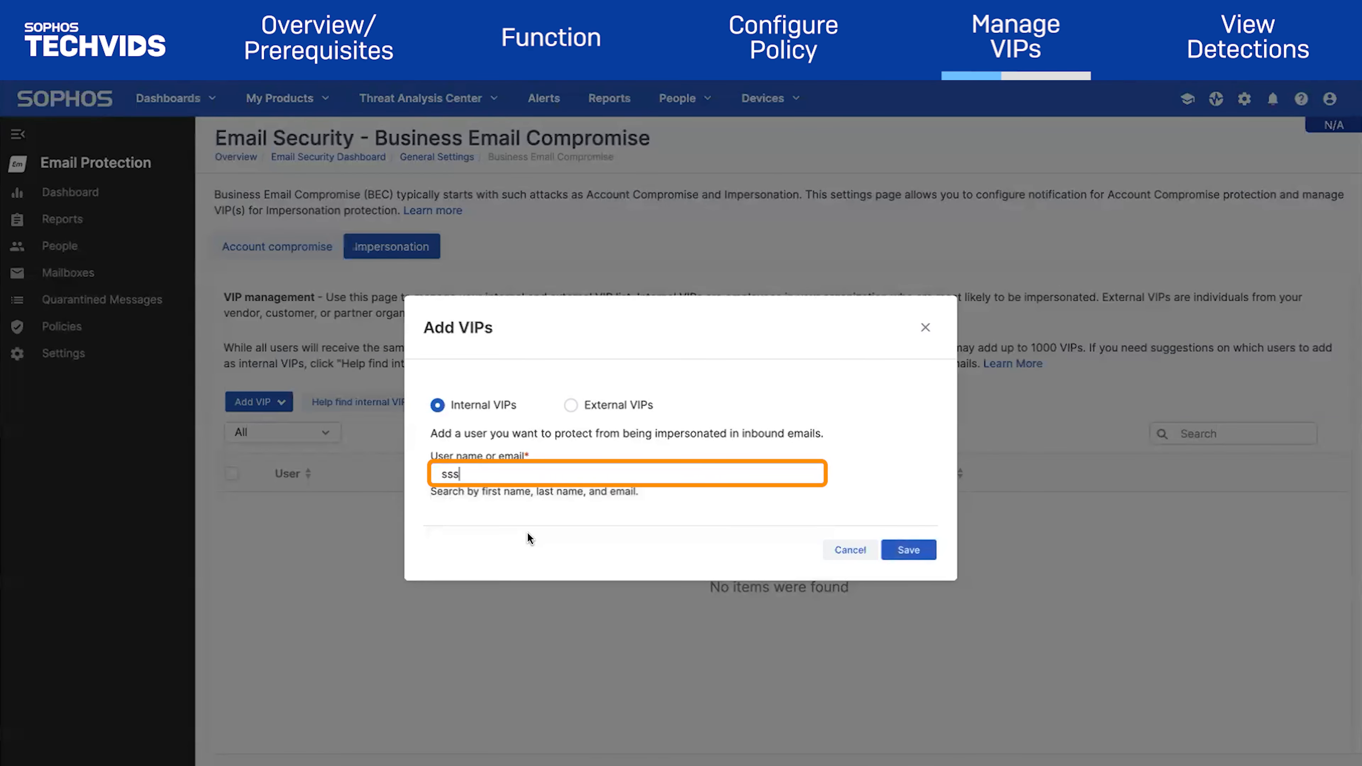
left_click(908, 550)
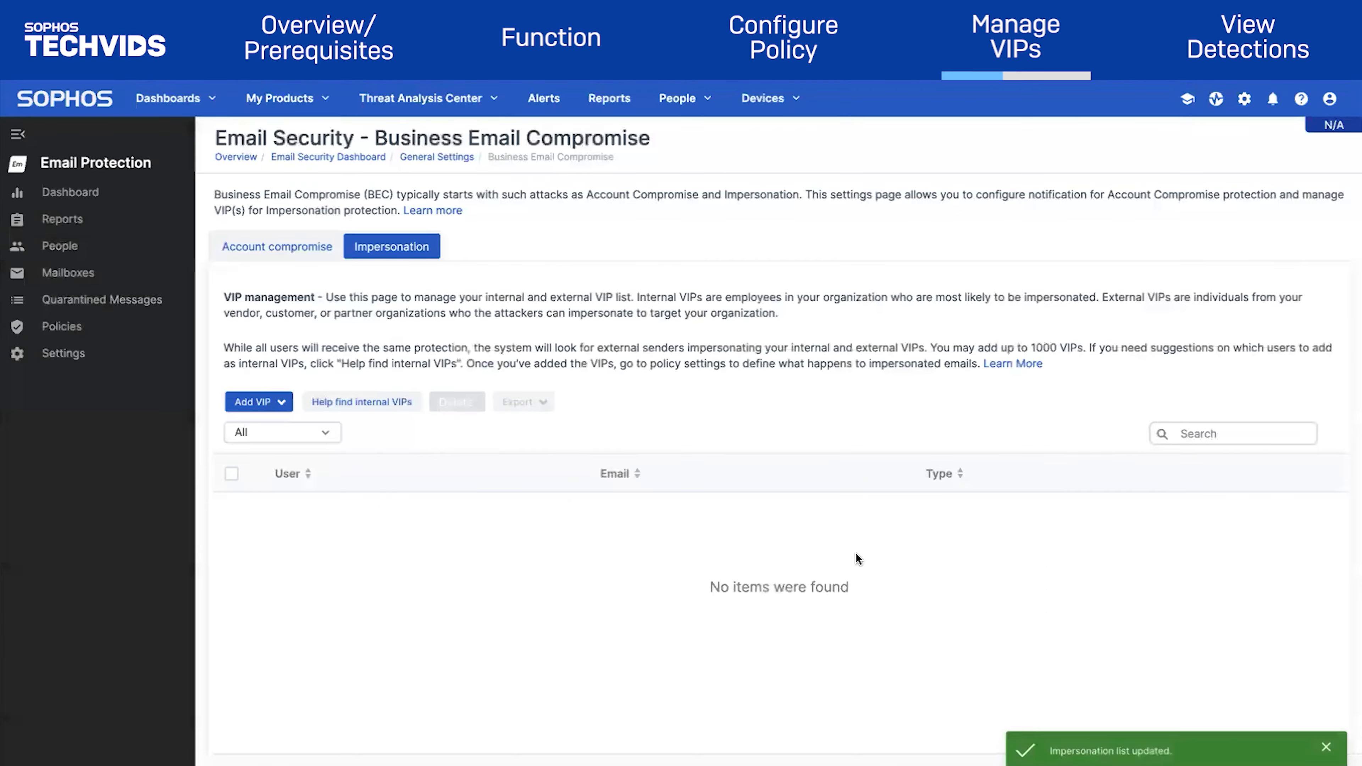
left_click(279, 402)
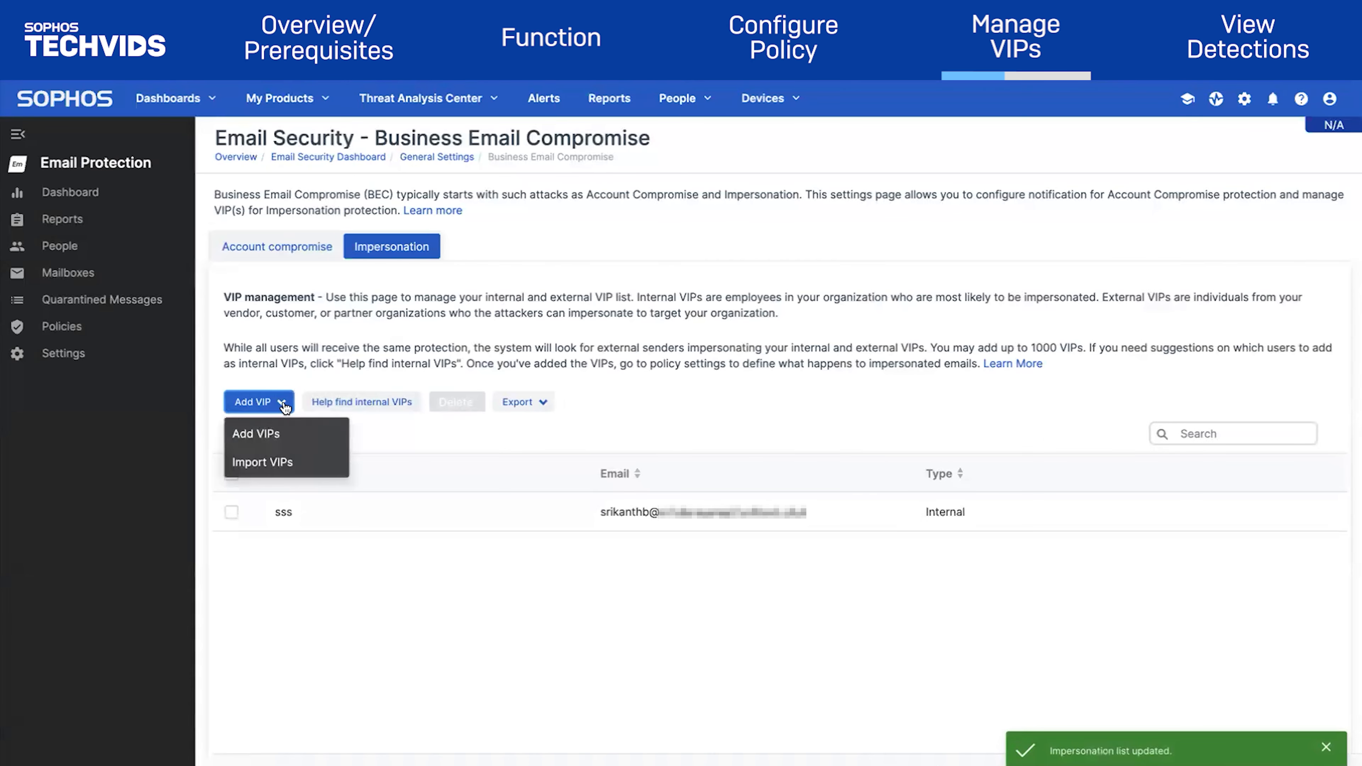
left_click(287, 436)
Save an external VIP with the contact's full name and email address
left_click(571, 404)
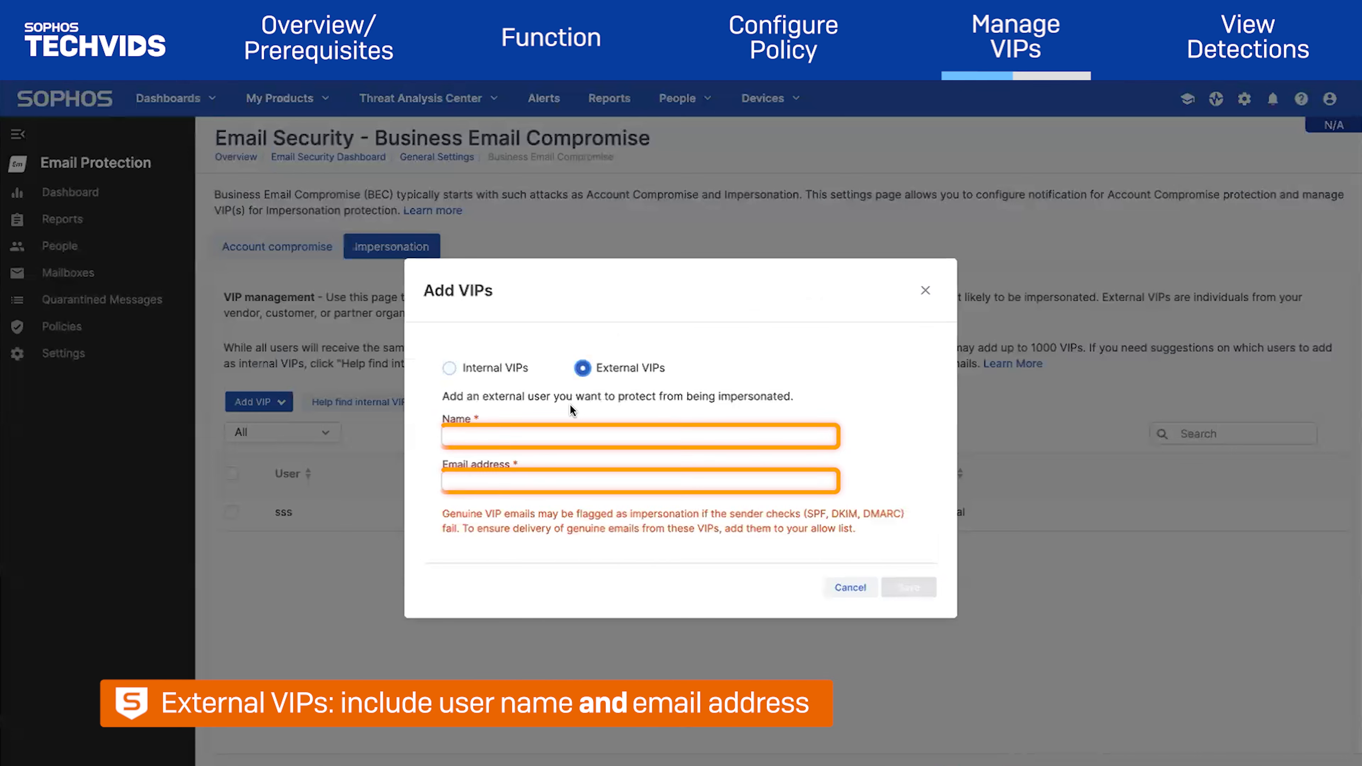
left_click(593, 437)
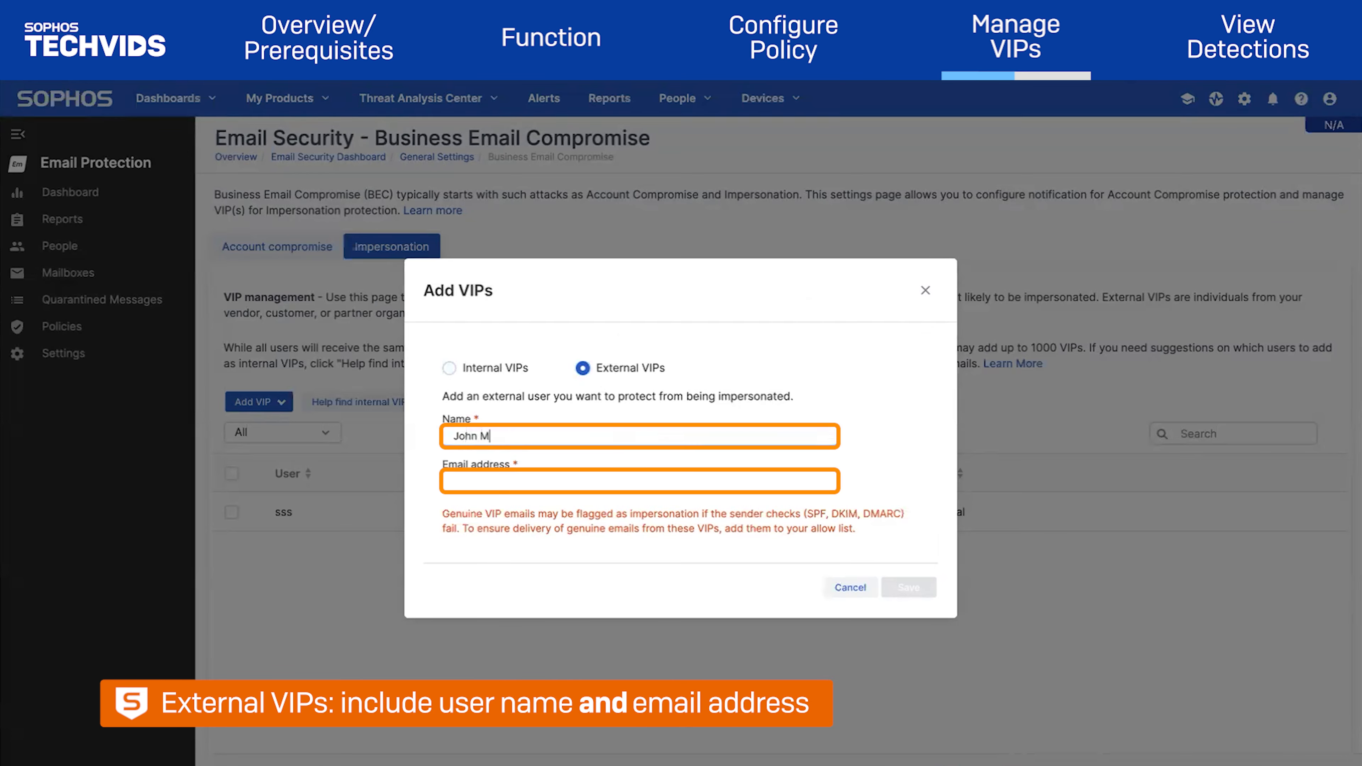
left_click(575, 483)
left_click(906, 588)
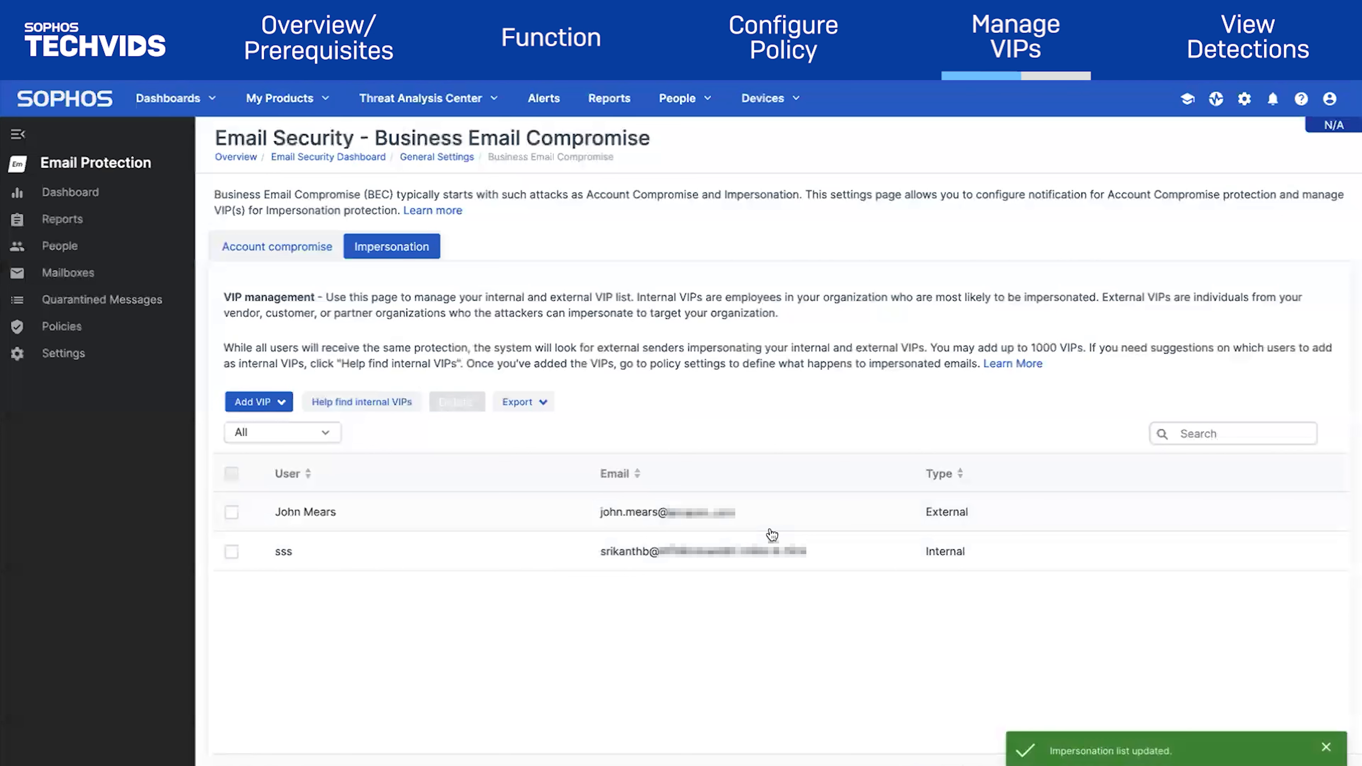
Add the first job-title suggestion from Help find internal VIPs as an internal VIP
left_click(385, 402)
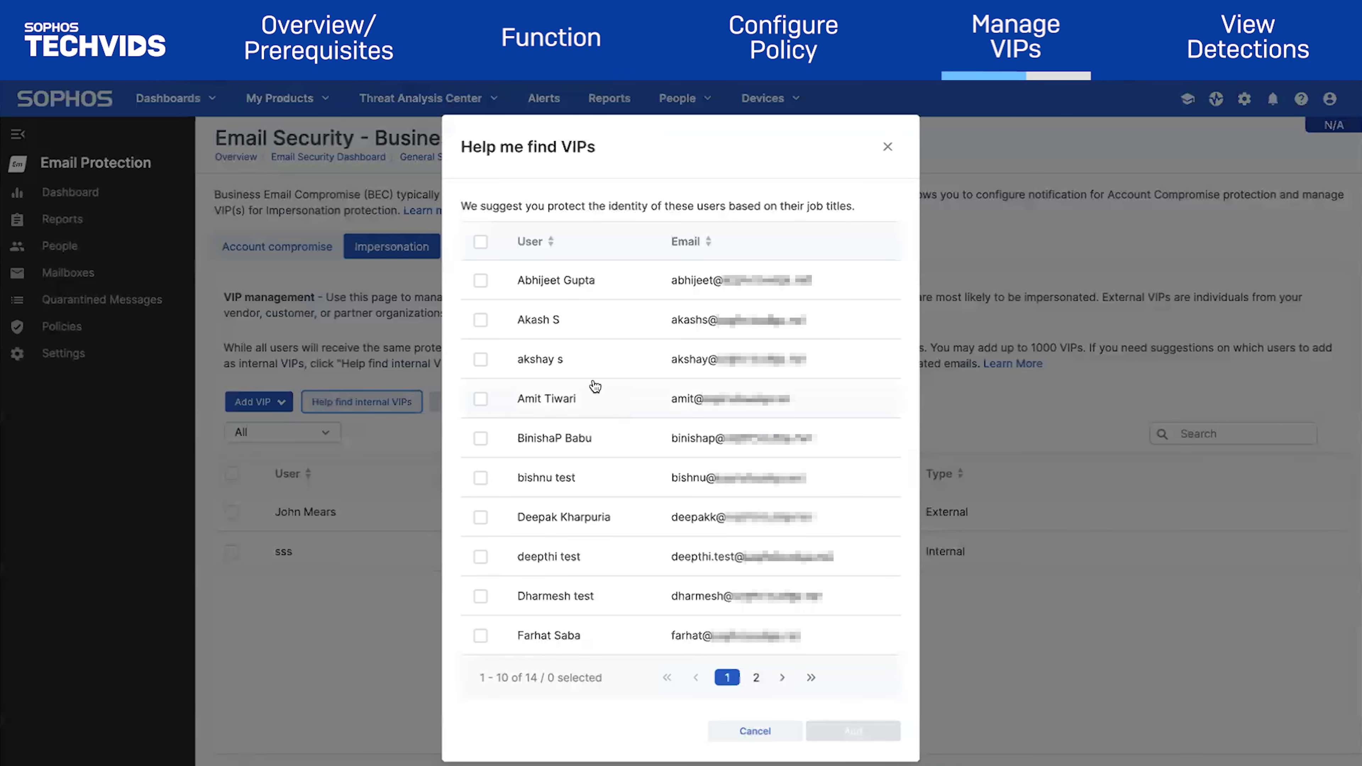
left_click(481, 281)
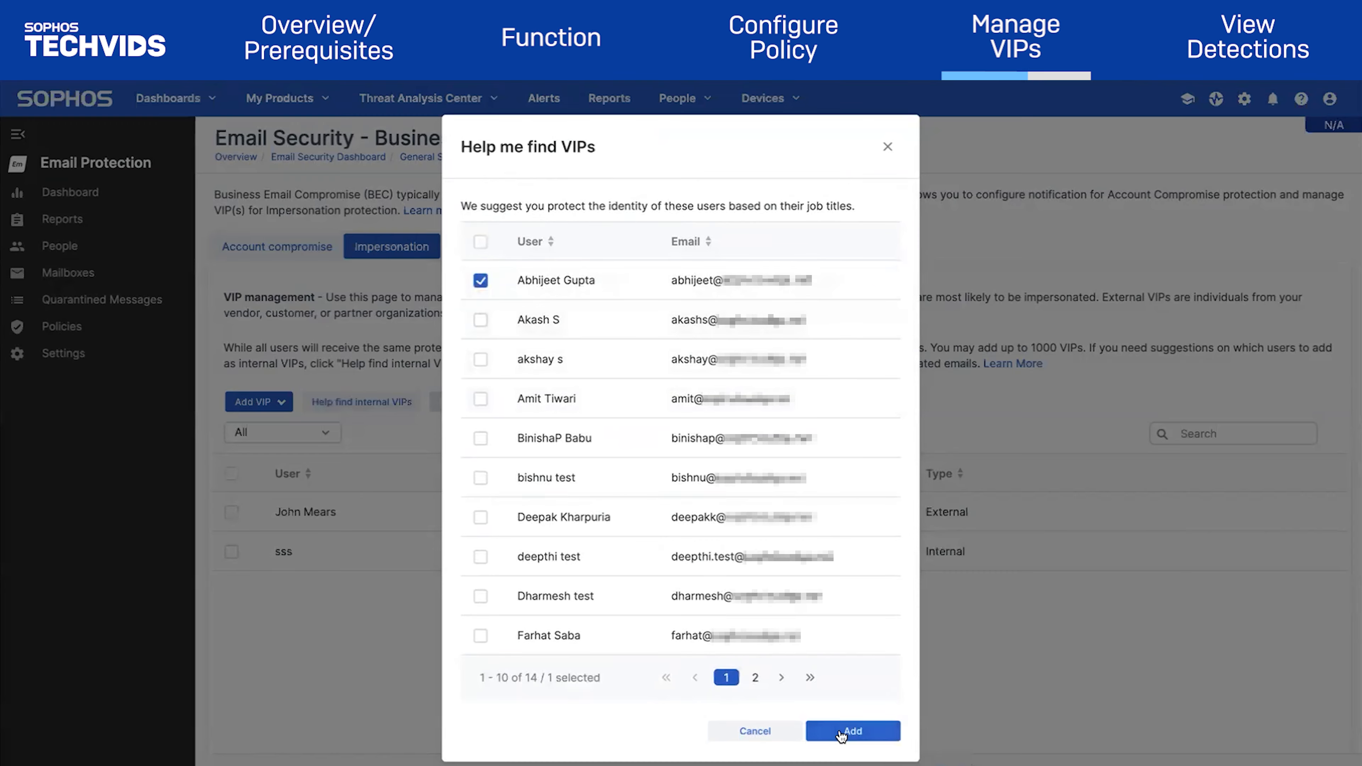
left_click(852, 731)
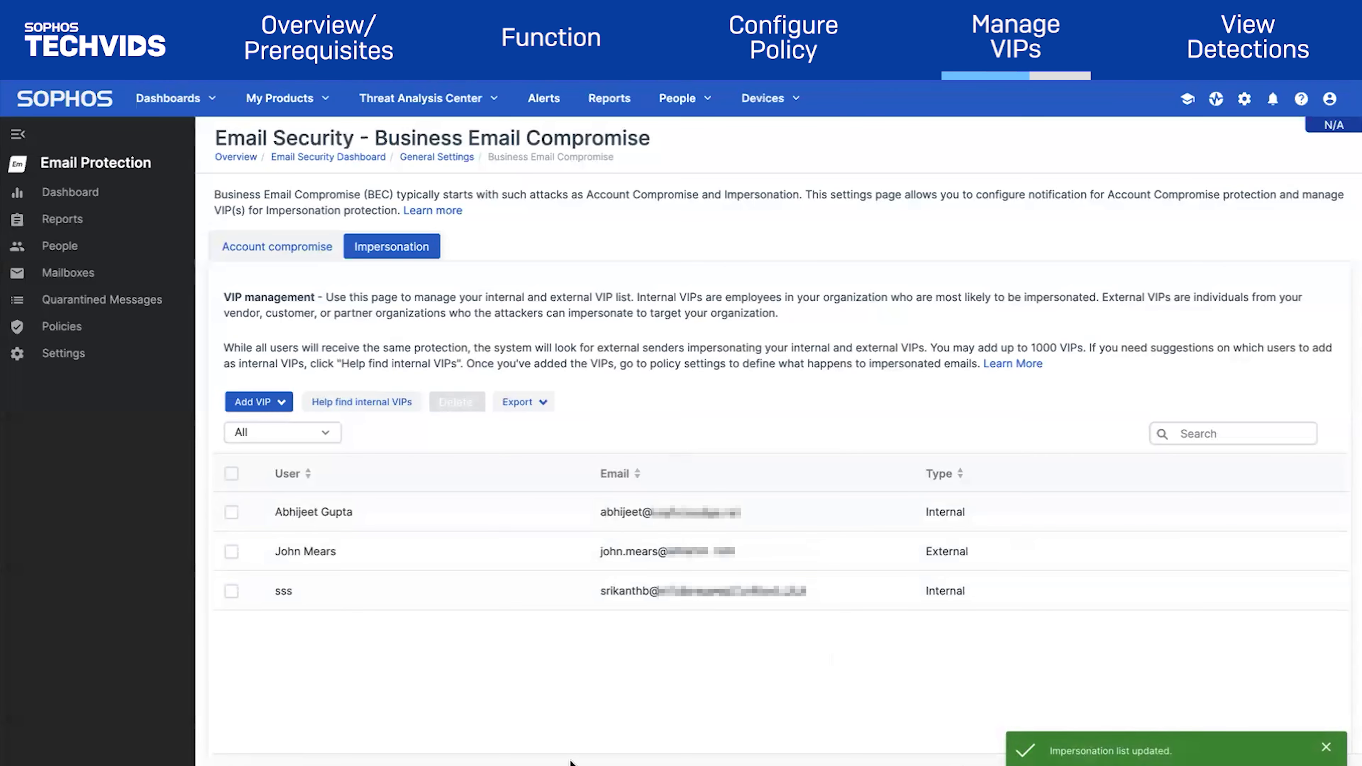
left_click(279, 403)
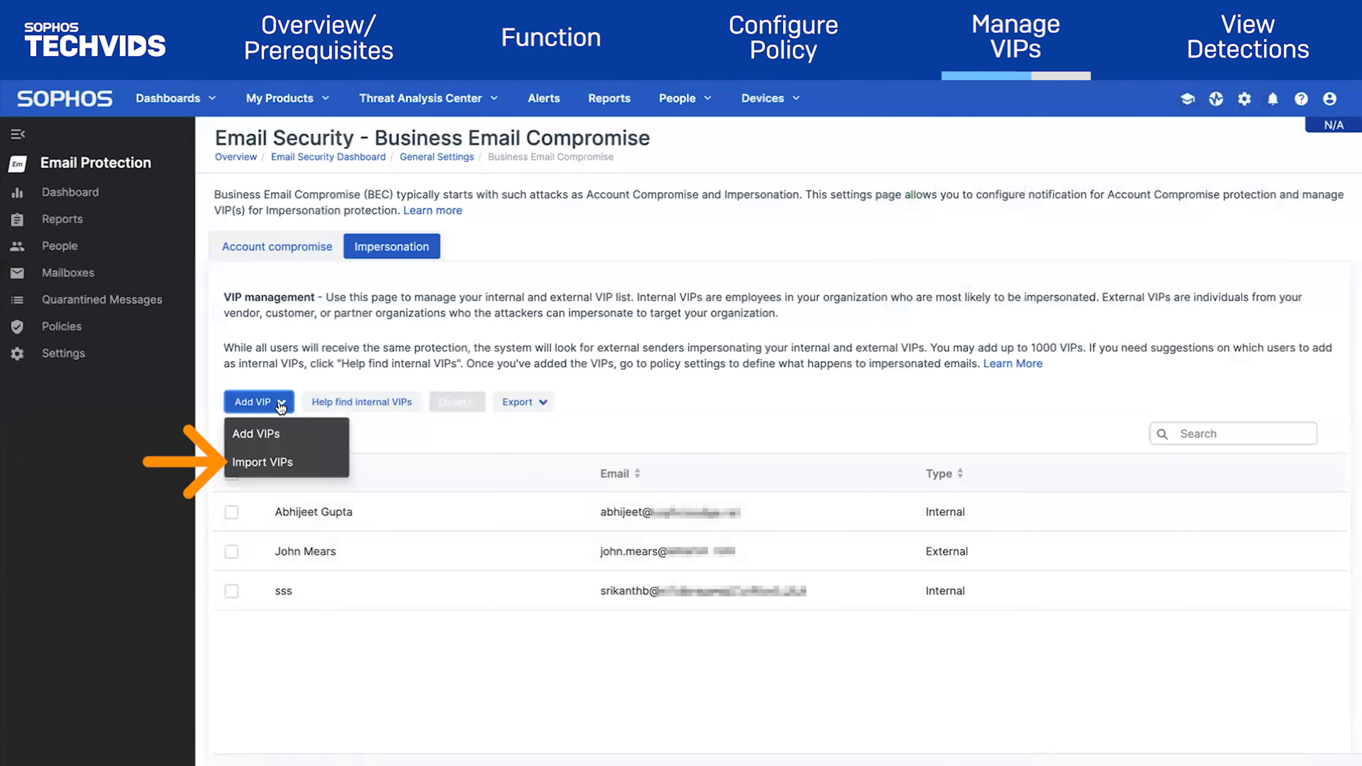
left_click(262, 462)
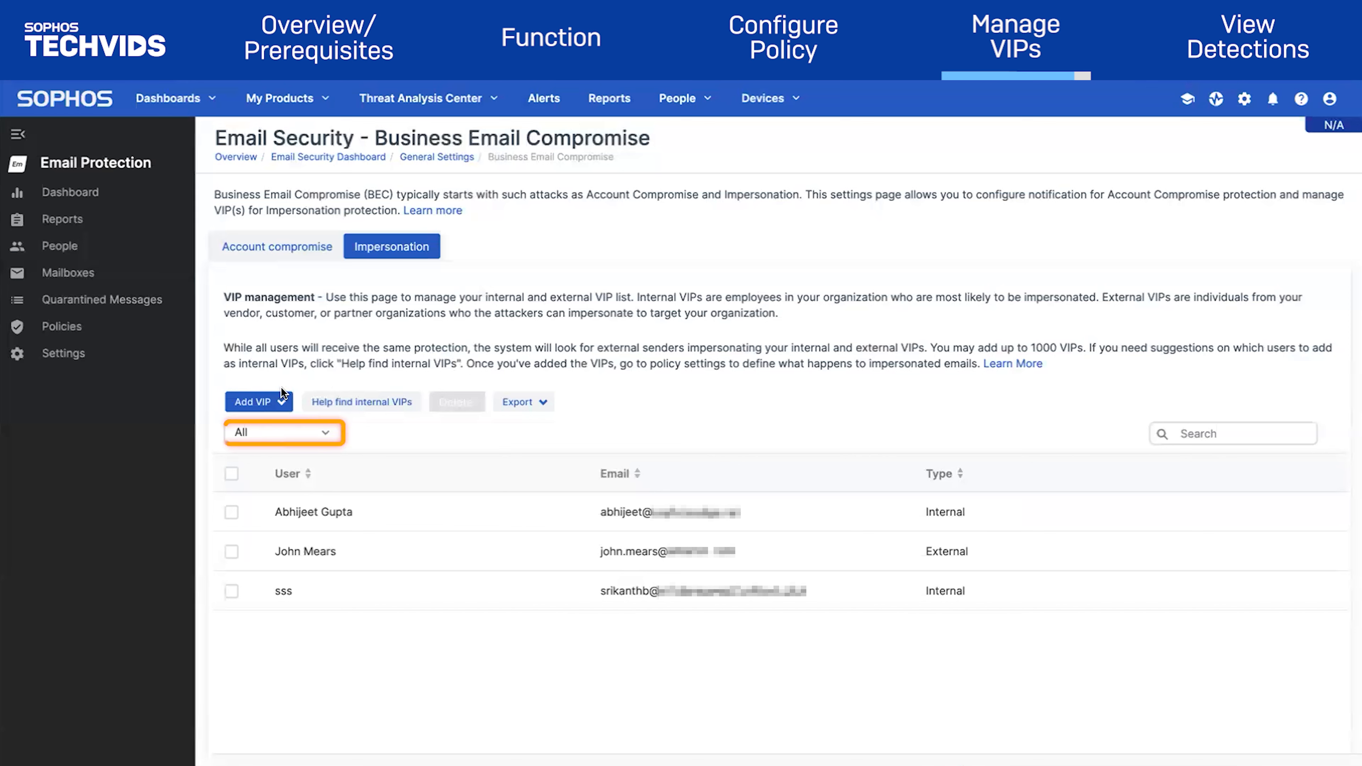
Keep all VIP types shown, select two VIPs, and export all VIPs to VIPExportSophos(1).csv
left_click(311, 433)
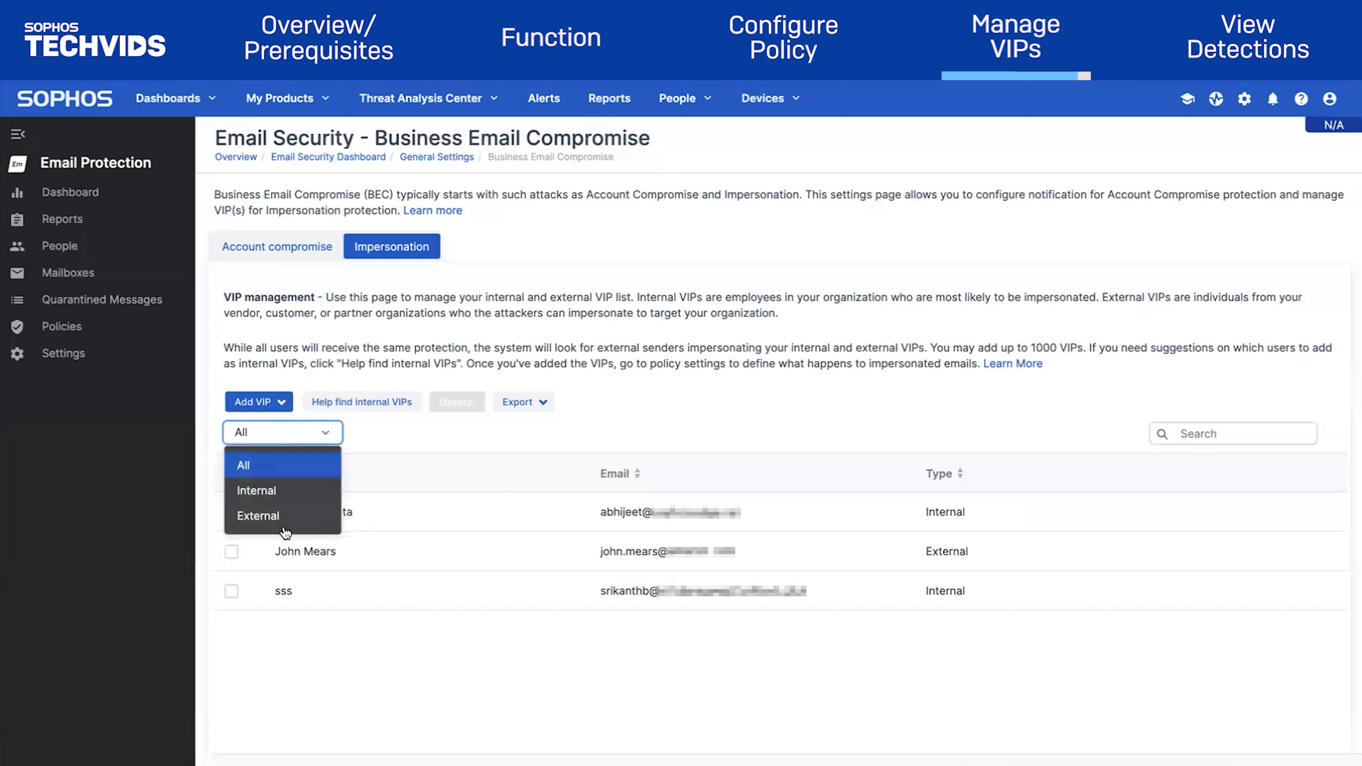
left_click(308, 434)
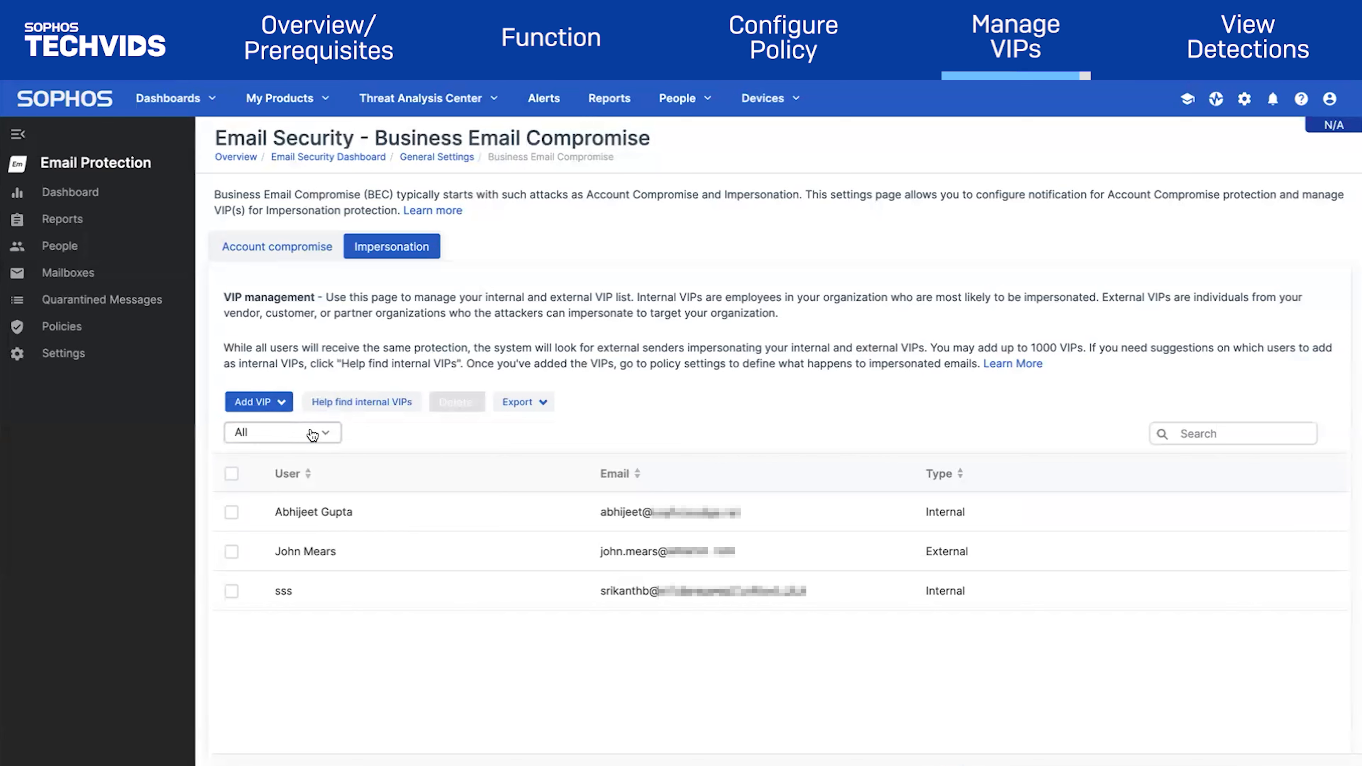
left_click(231, 512)
left_click(232, 551)
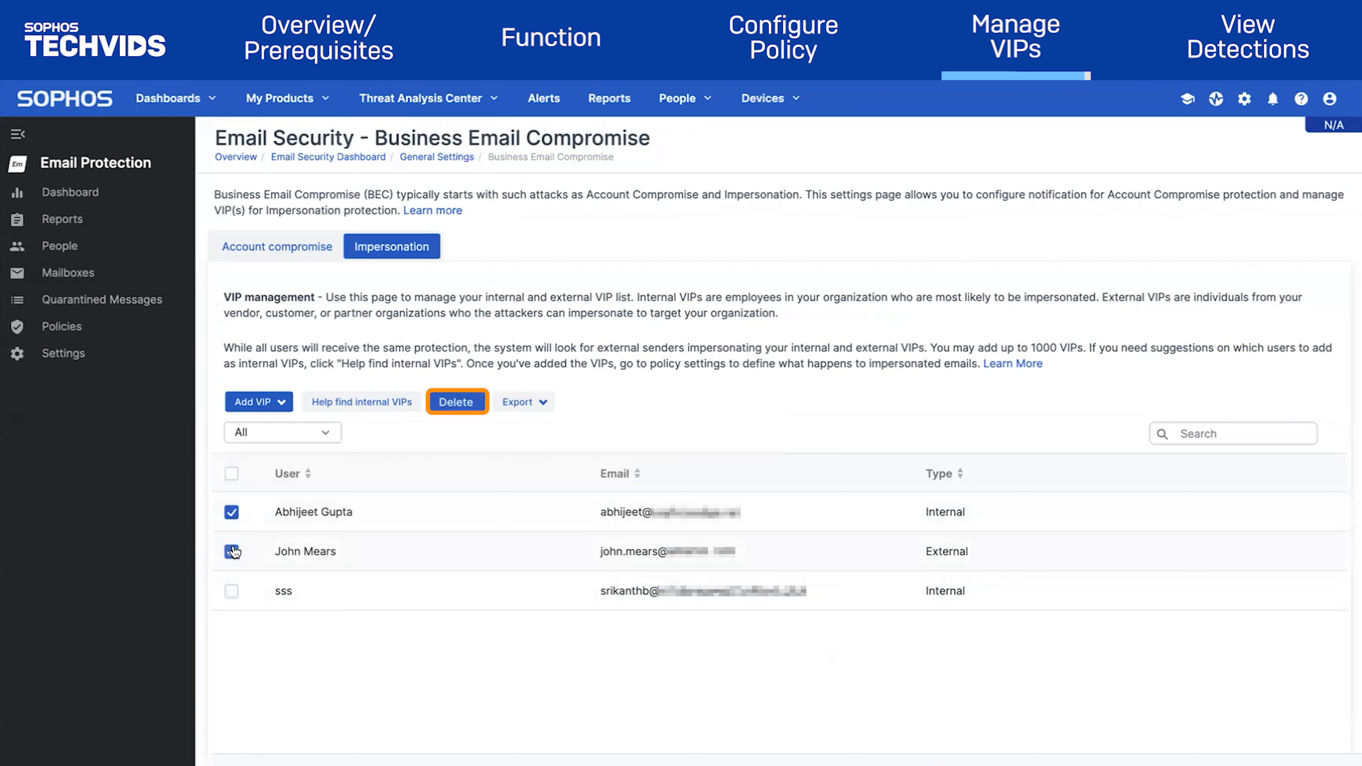
left_click(528, 402)
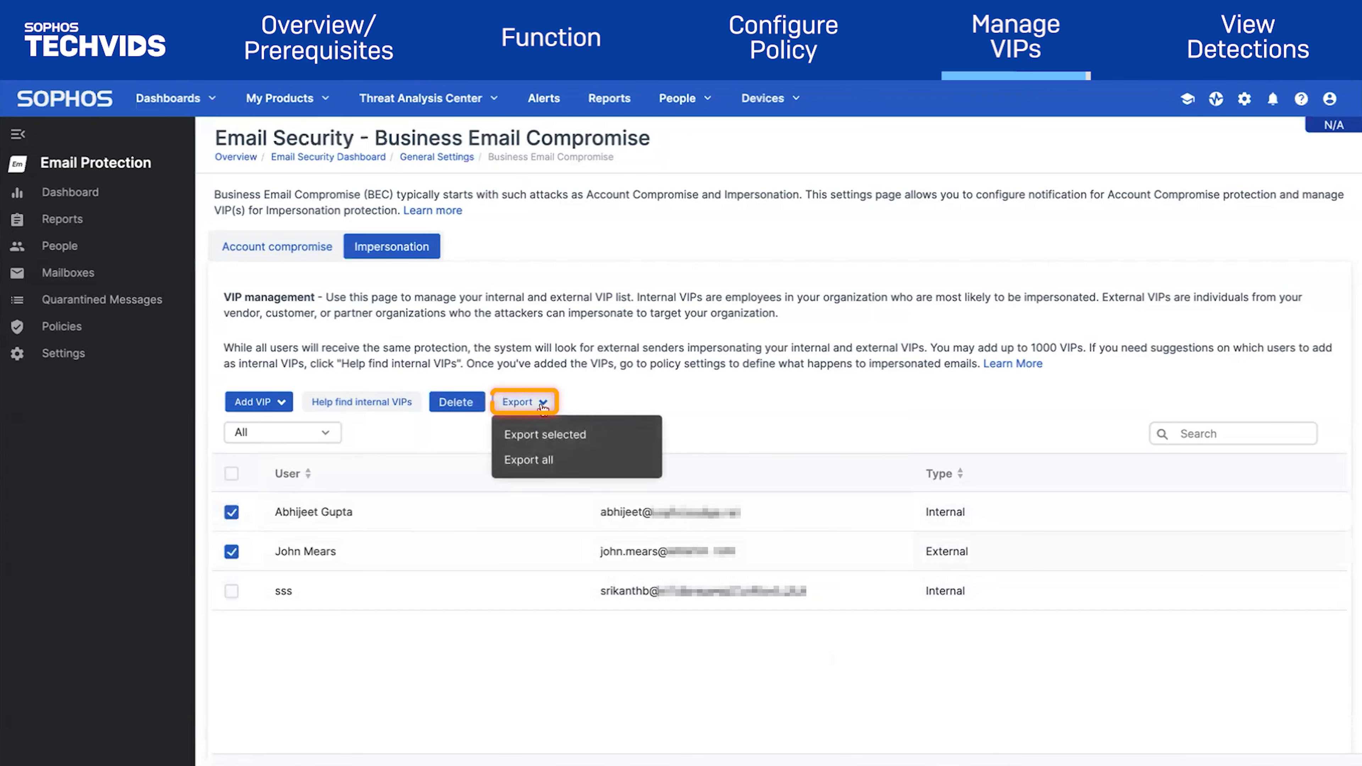
left_click(587, 463)
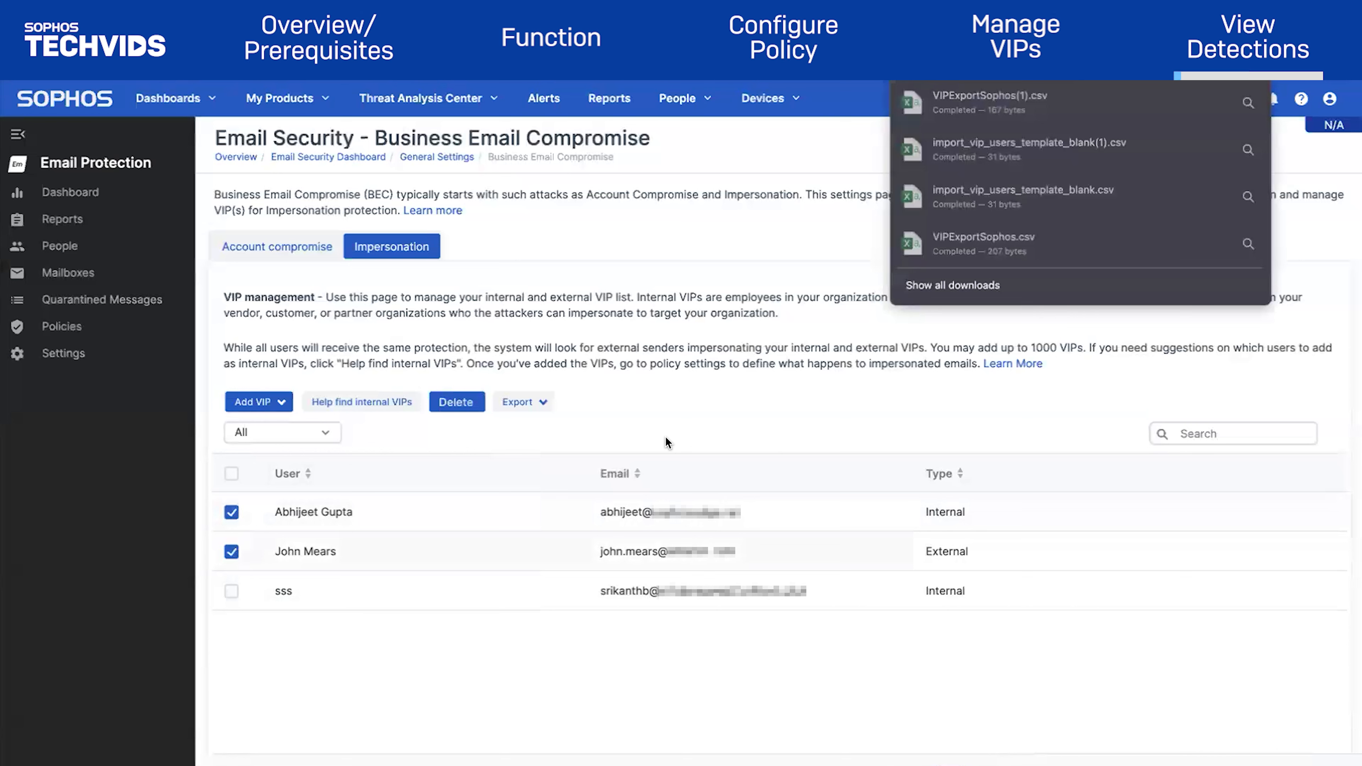
Filter Message History to the Impersonation category and refresh the table
left_click(143, 228)
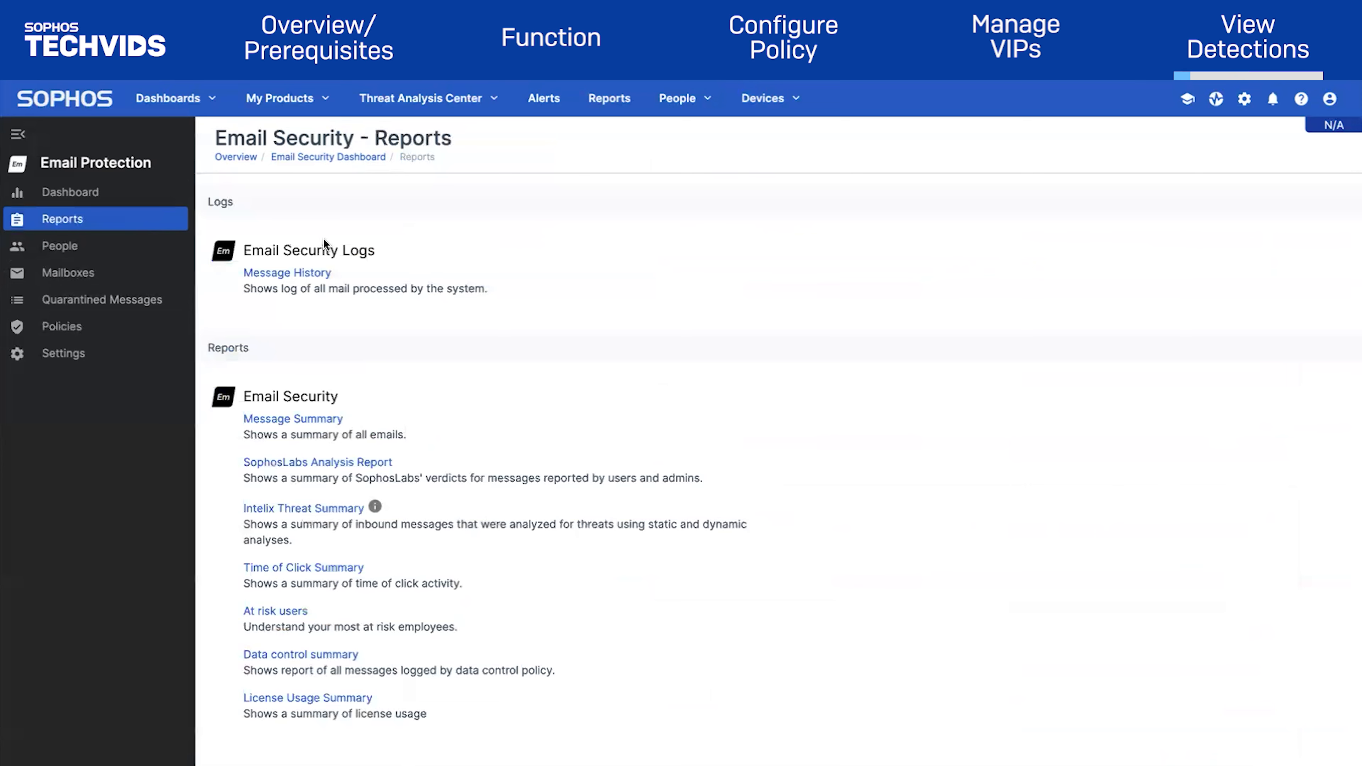
left_click(309, 273)
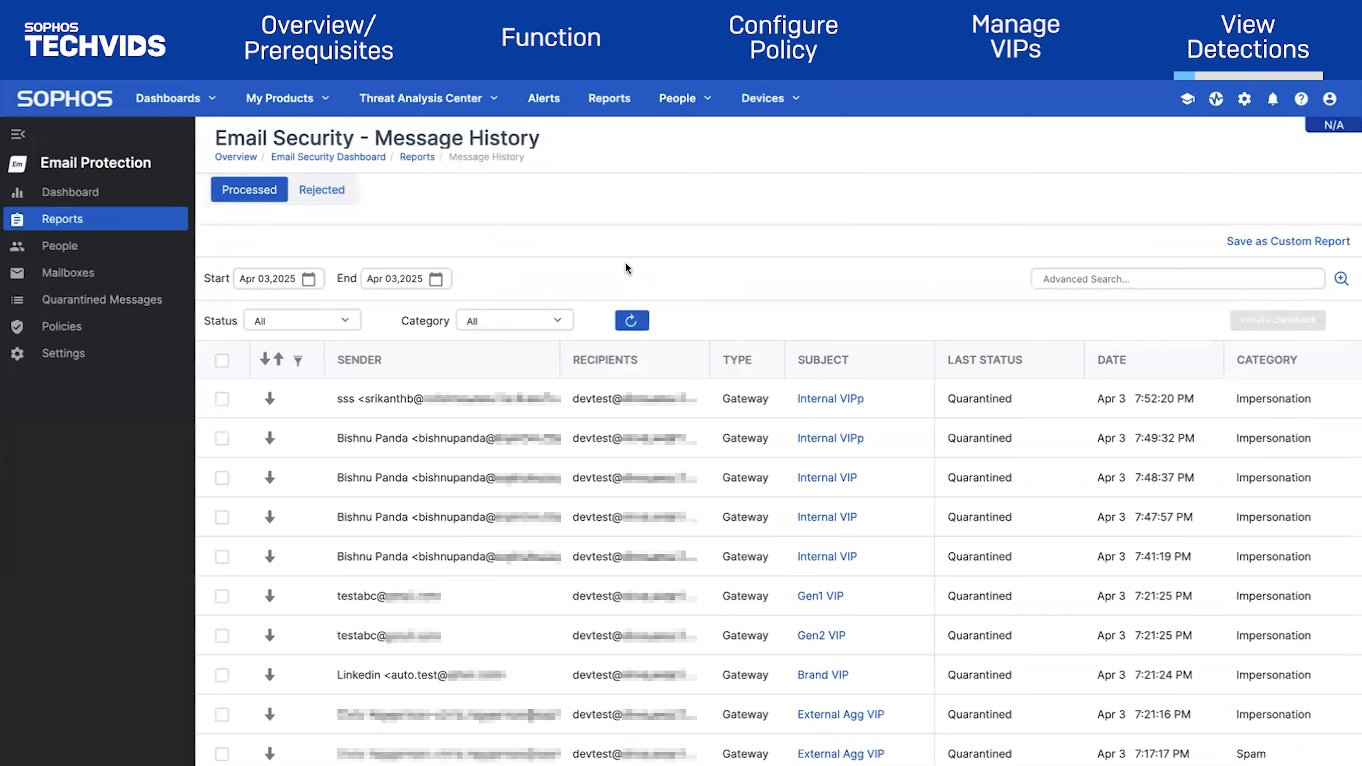
left_click(509, 321)
scroll(494, 426, "down", 2)
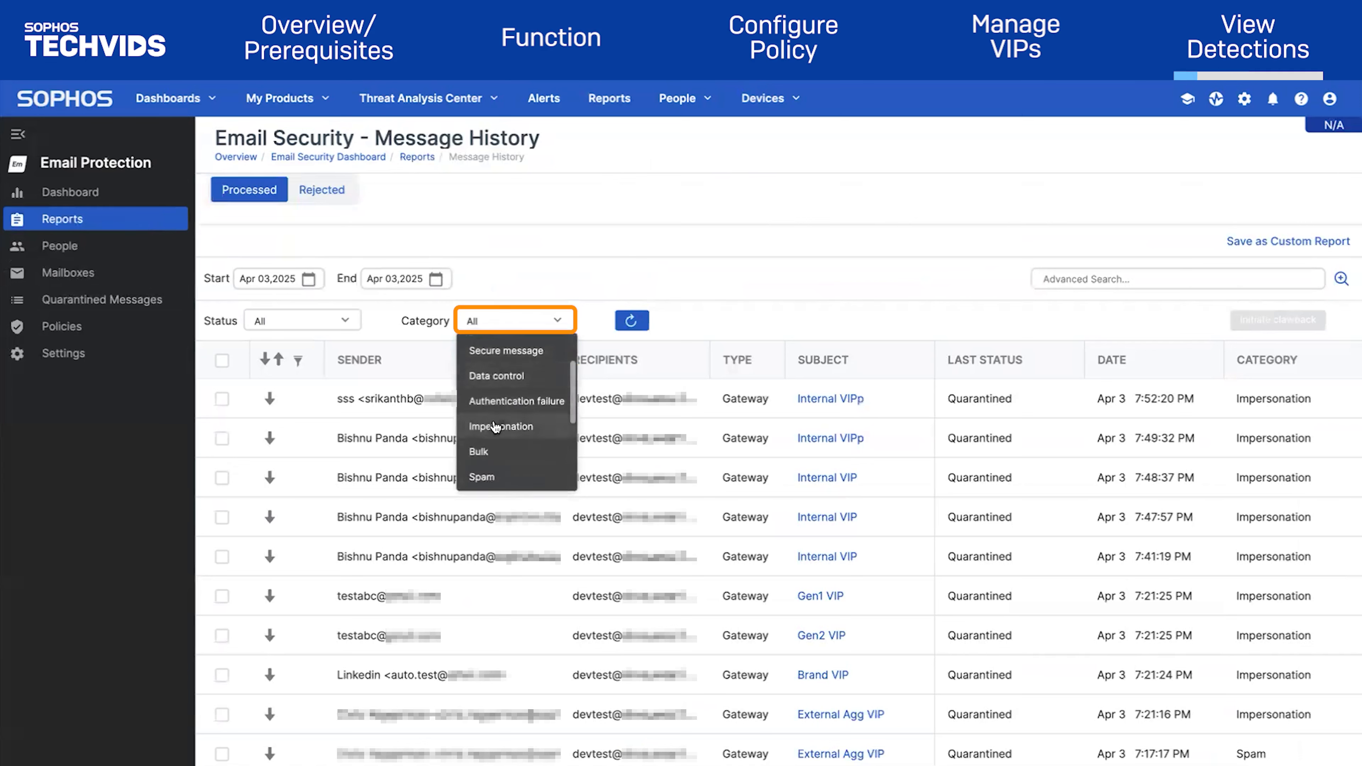
left_click(494, 428)
left_click(867, 321)
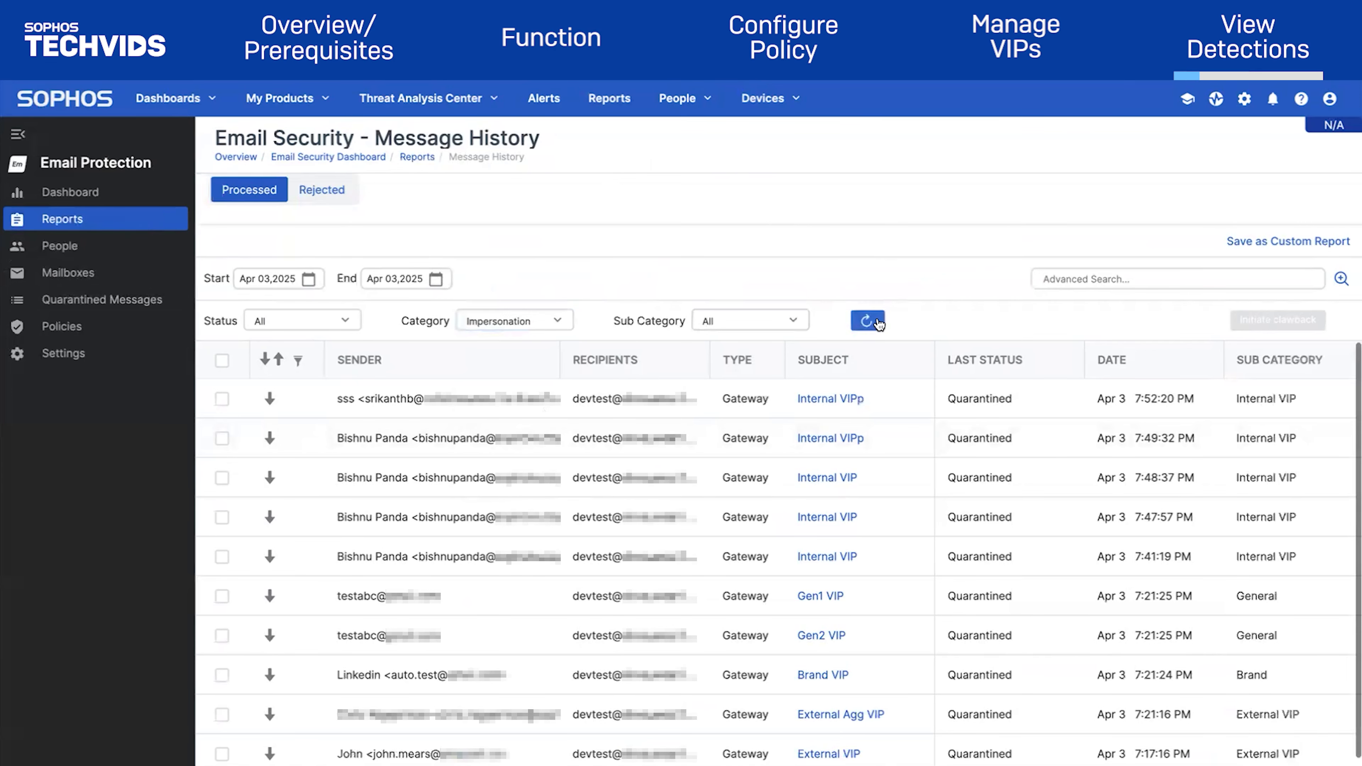
Leave Sub Category on All and open the quarantined Internal VIPp message's details
left_click(750, 322)
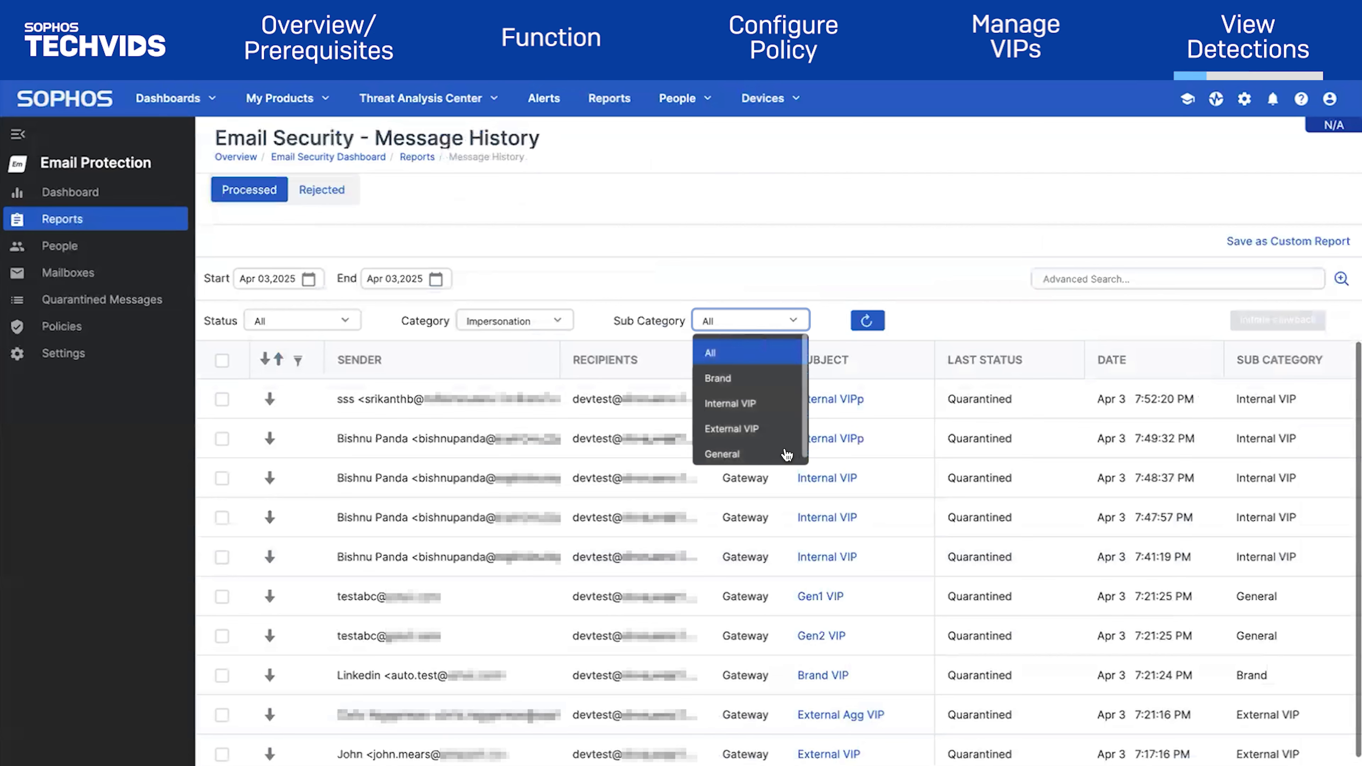
left_click(785, 328)
left_click(846, 399)
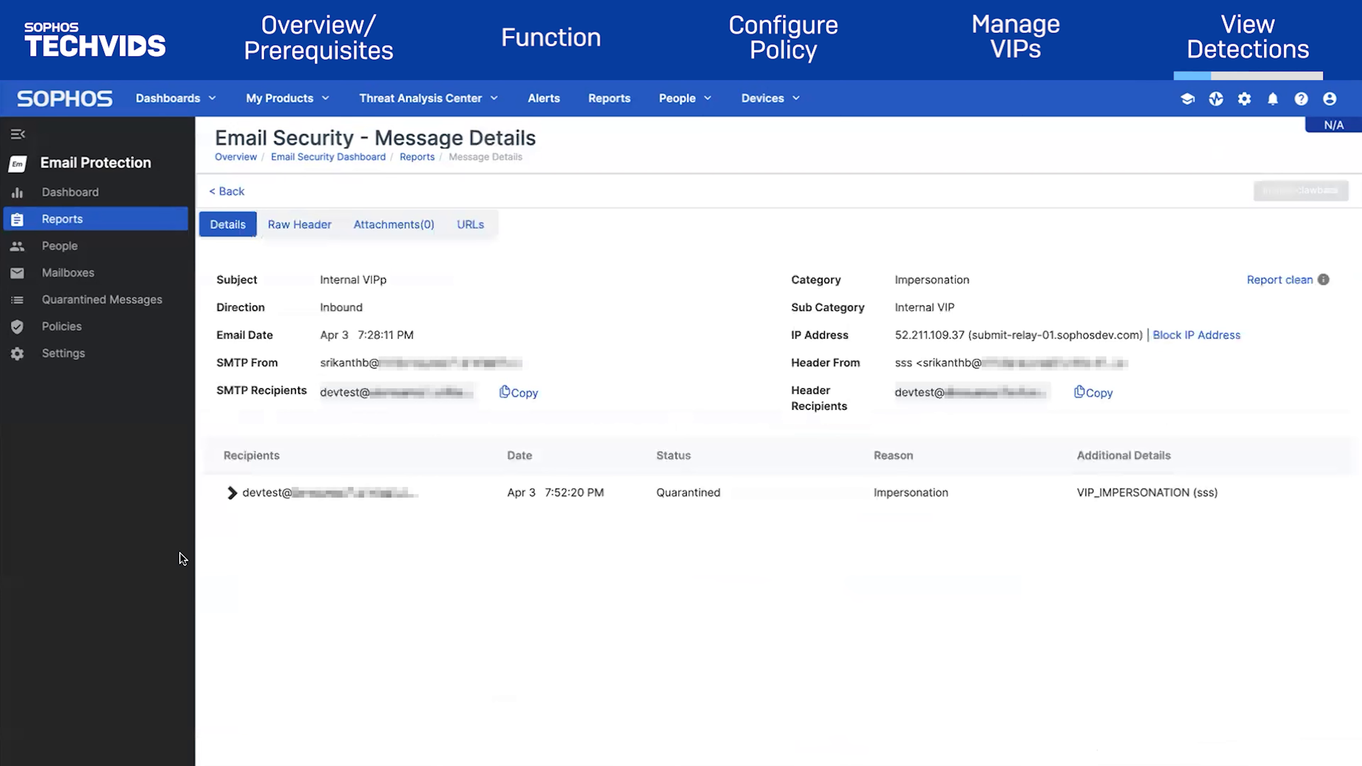
Review the recipient delivery status history of the Internal VIP, External VIP and Brand VIP impersonation messages
left_click(232, 493)
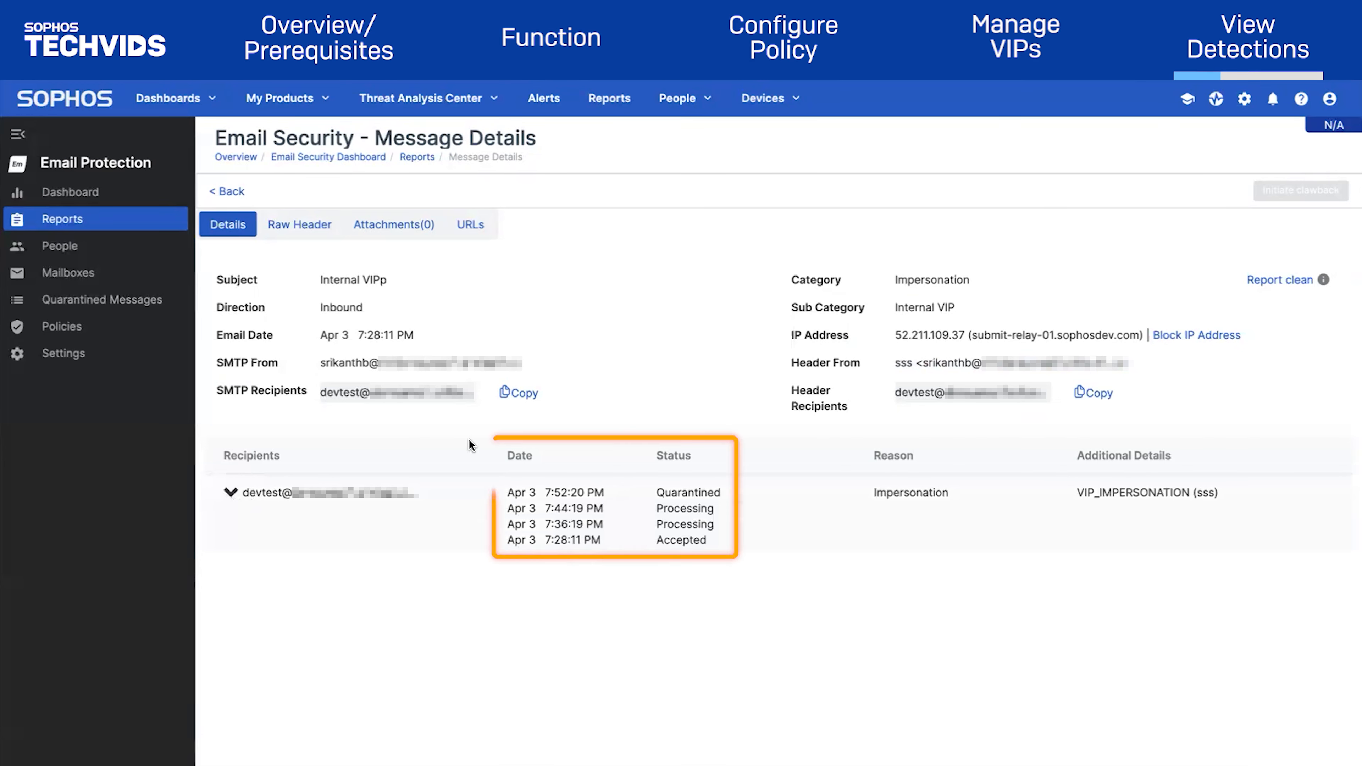
left_click(231, 193)
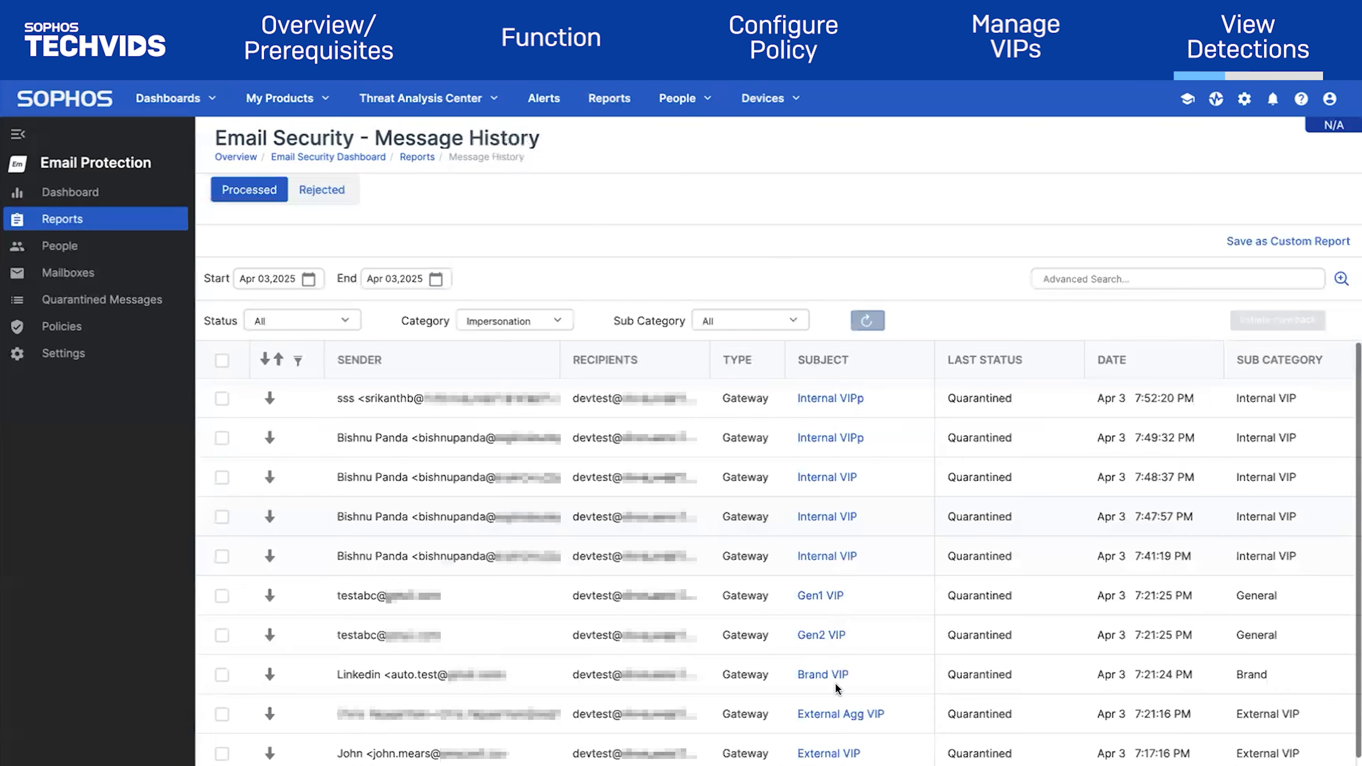
left_click(832, 752)
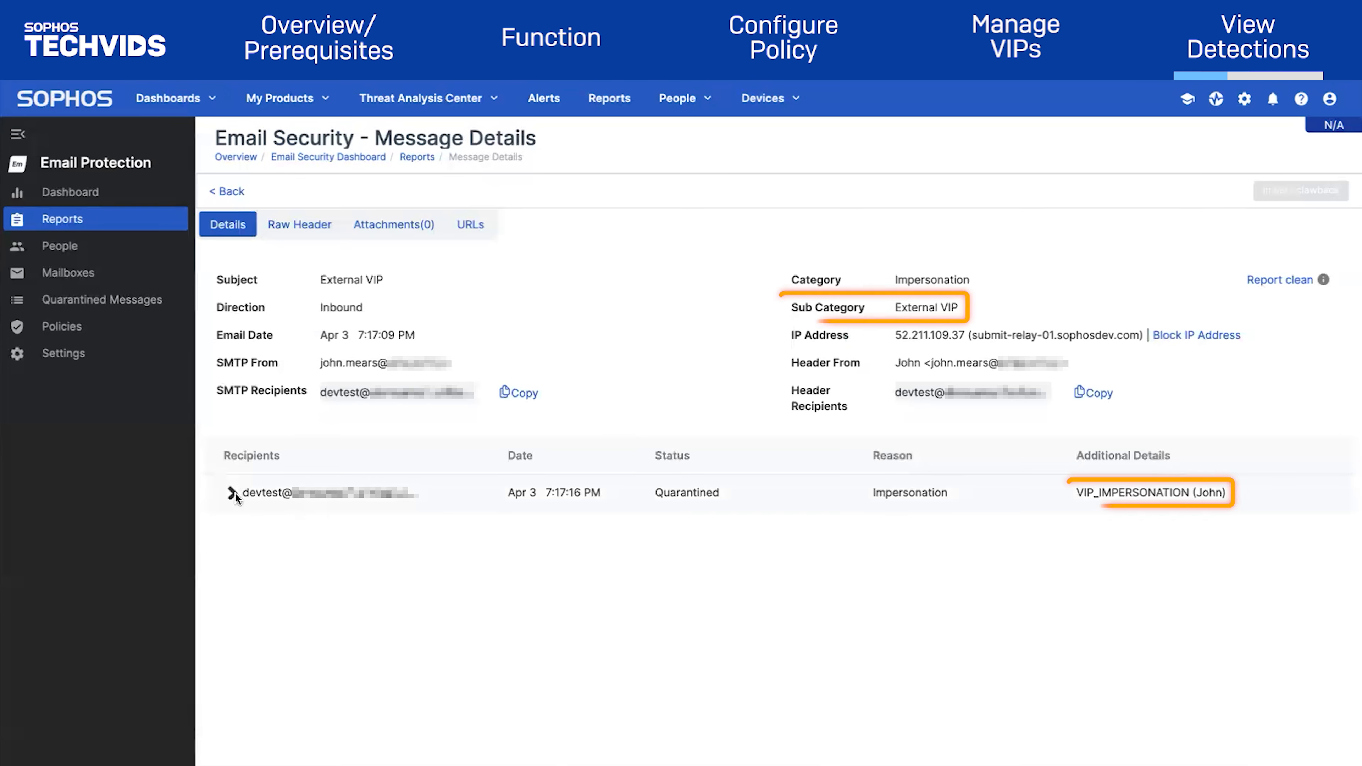
left_click(232, 492)
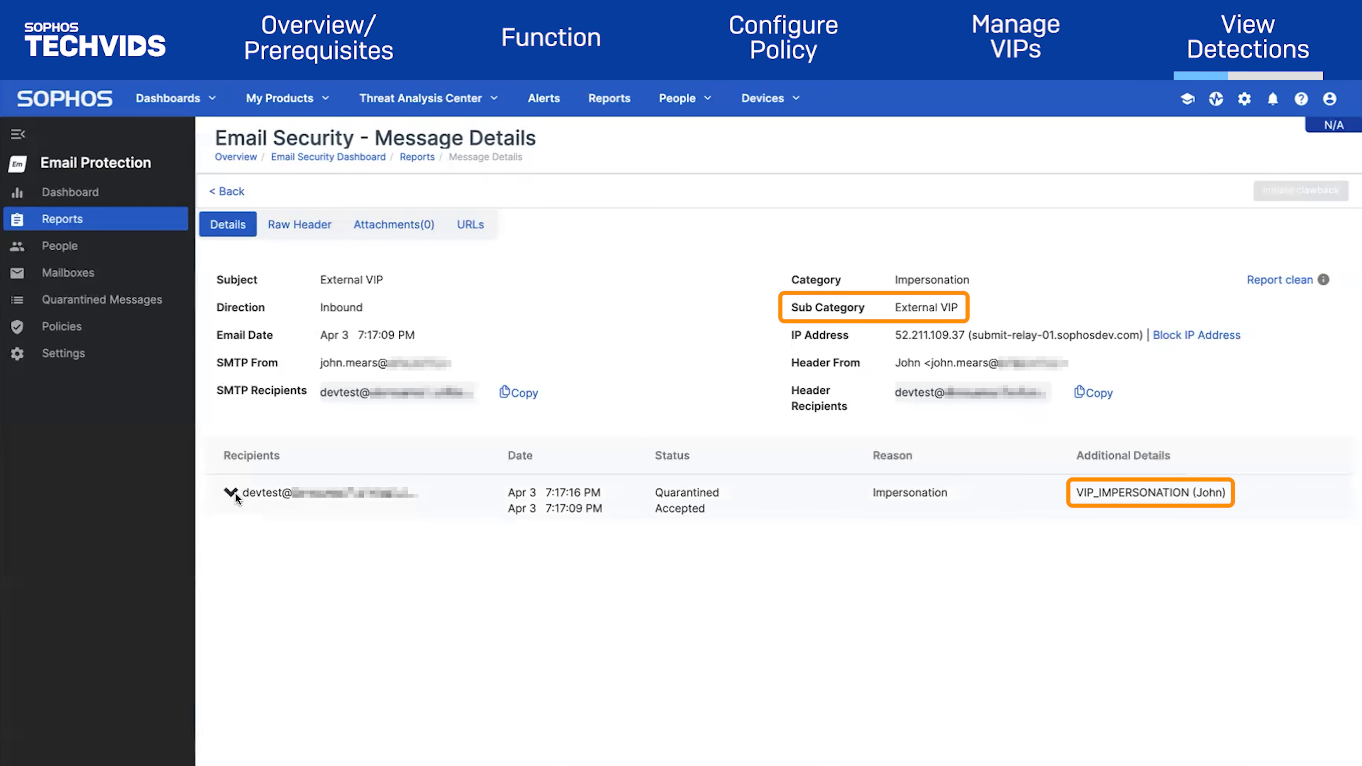
left_click(230, 193)
left_click(837, 675)
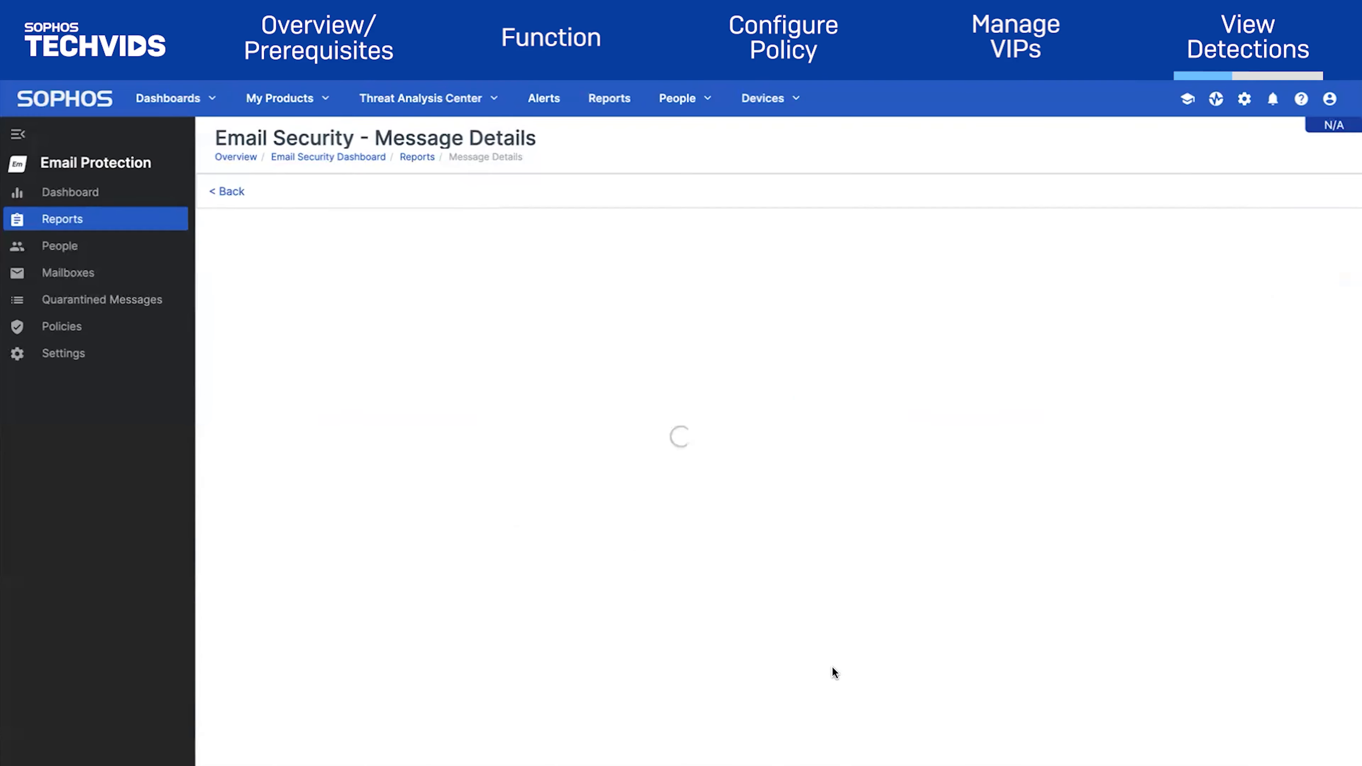
left_click(236, 493)
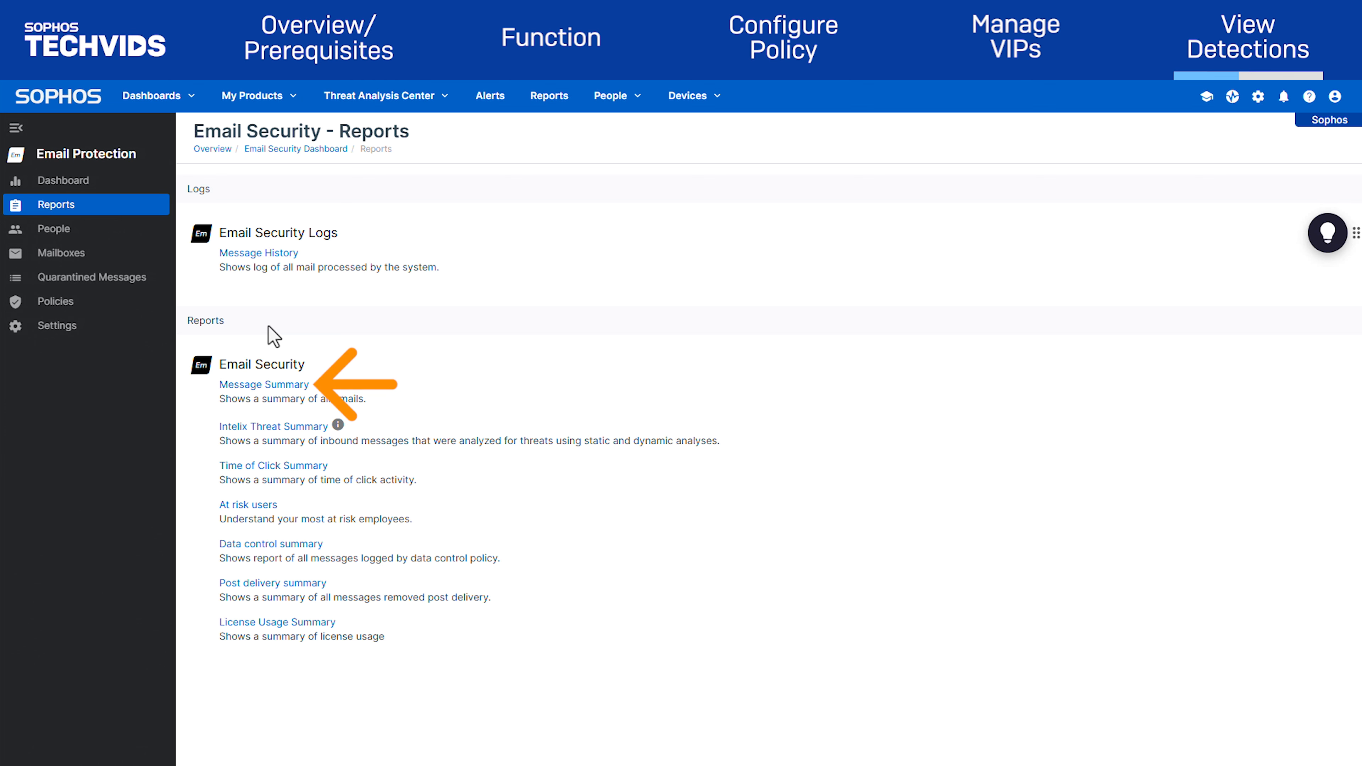
left_click(276, 385)
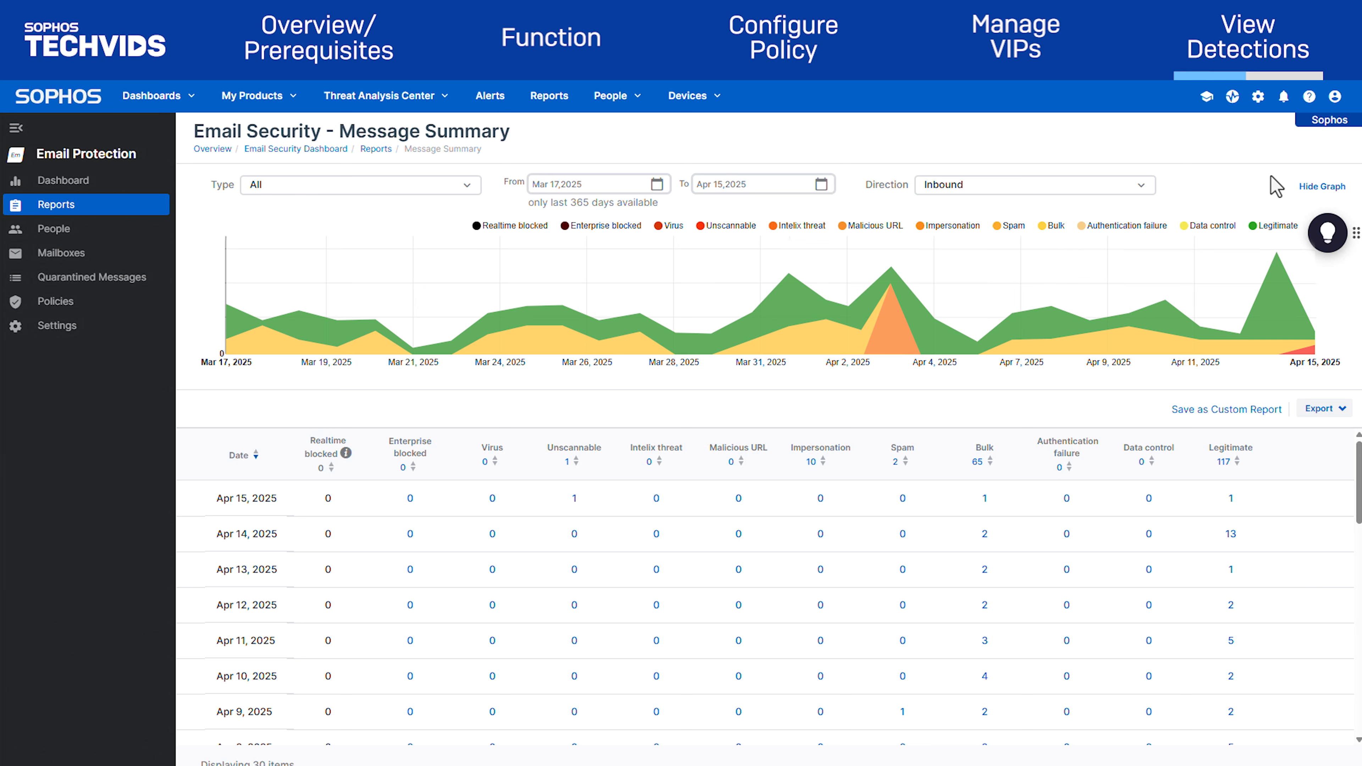
left_click(1260, 226)
left_click(1206, 226)
left_click(1091, 226)
left_click(1048, 225)
left_click(1004, 226)
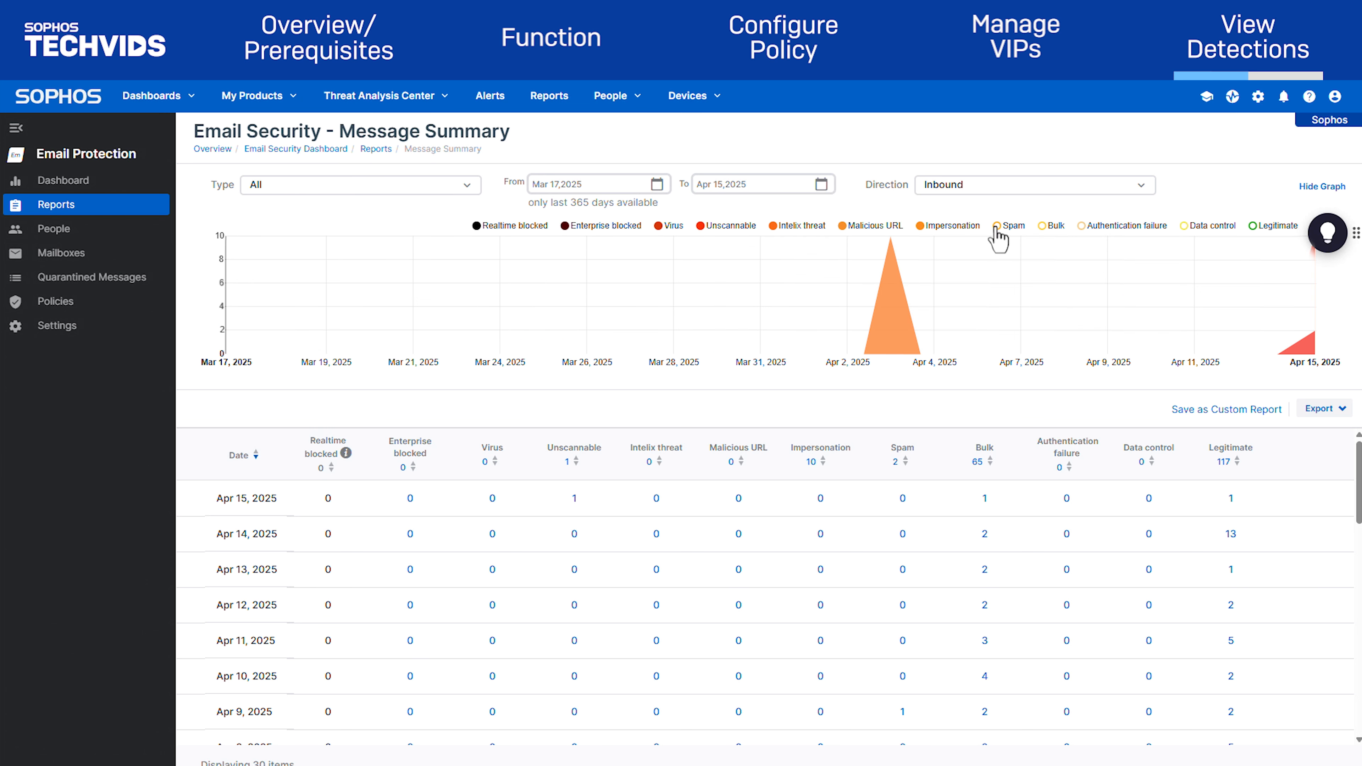
left_click(861, 226)
left_click(787, 226)
left_click(700, 225)
left_click(665, 226)
left_click(574, 226)
left_click(479, 226)
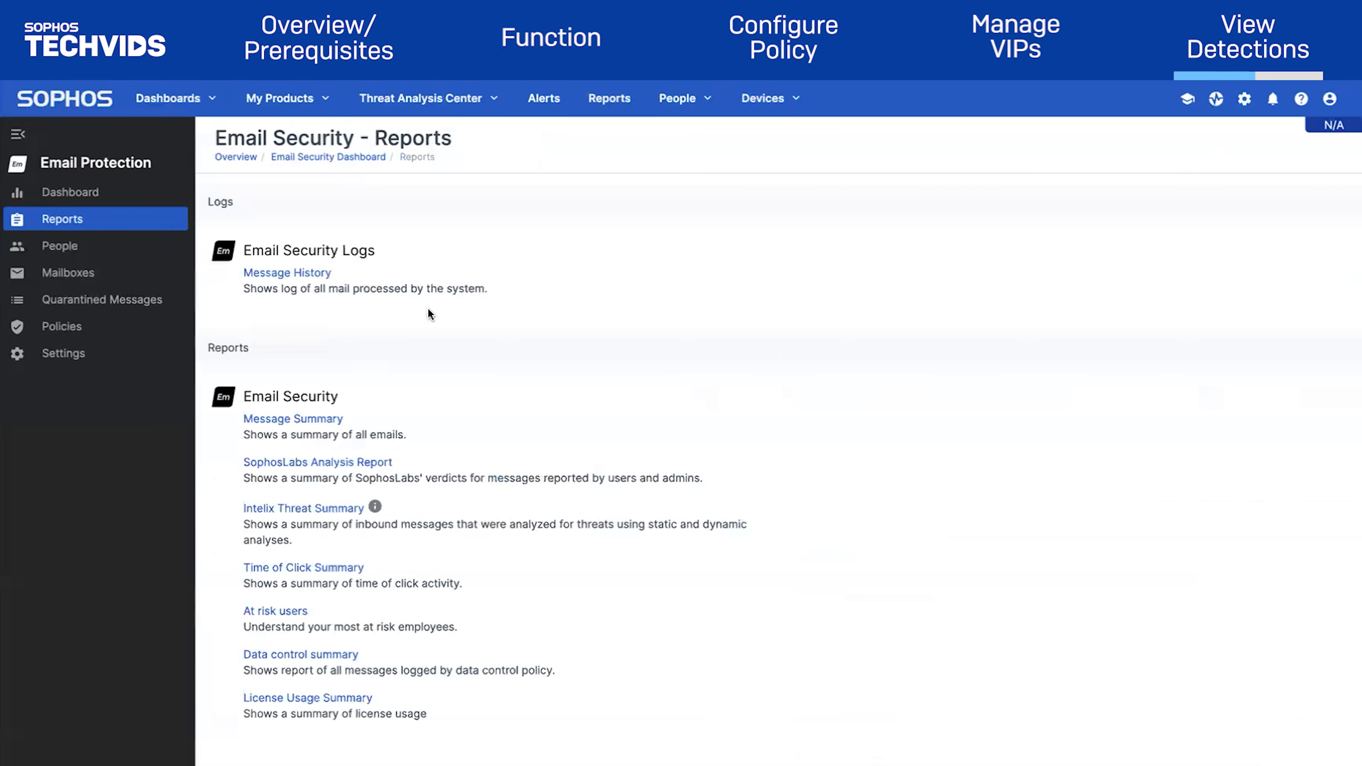
Filter the At risk users report from Apr 3, 2025, show all impersonation types, then view the Email Security Dashboard
left_click(278, 612)
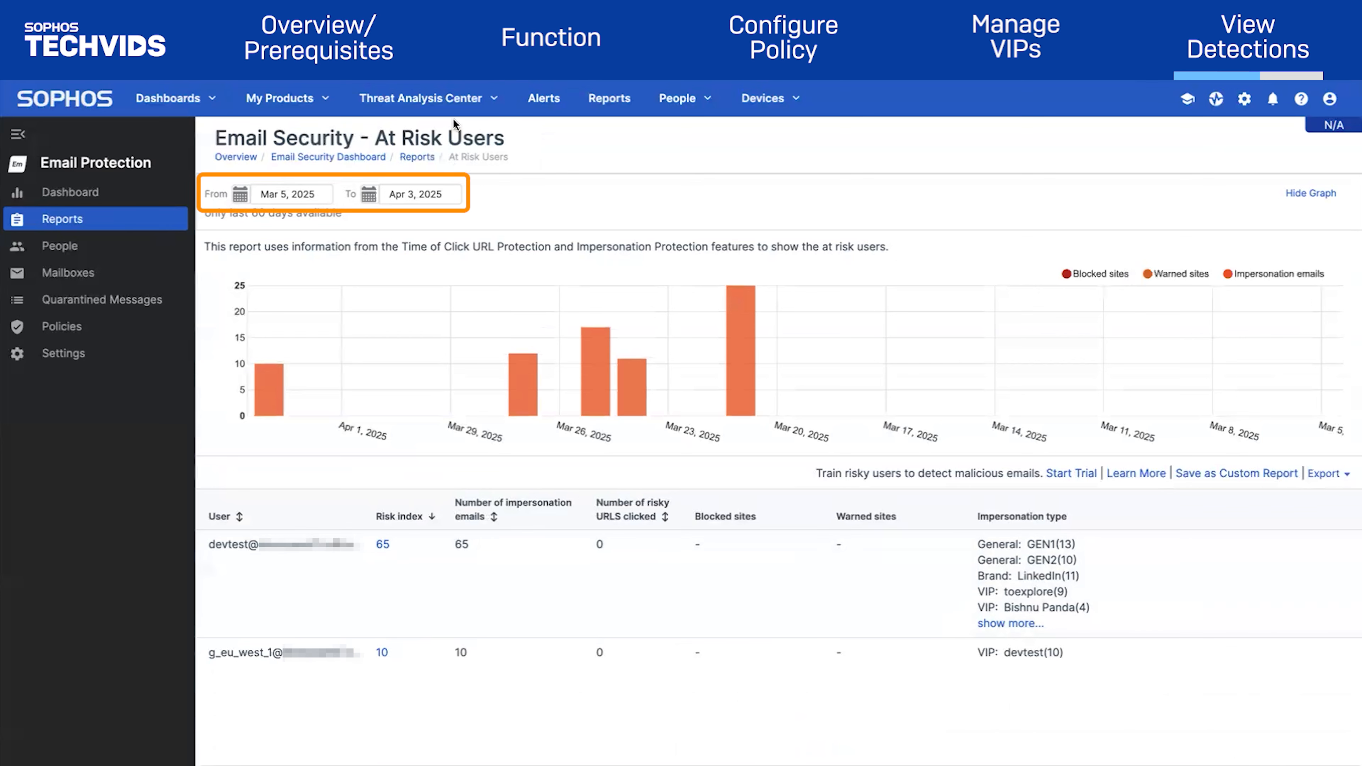
left_click(264, 196)
left_click(404, 252)
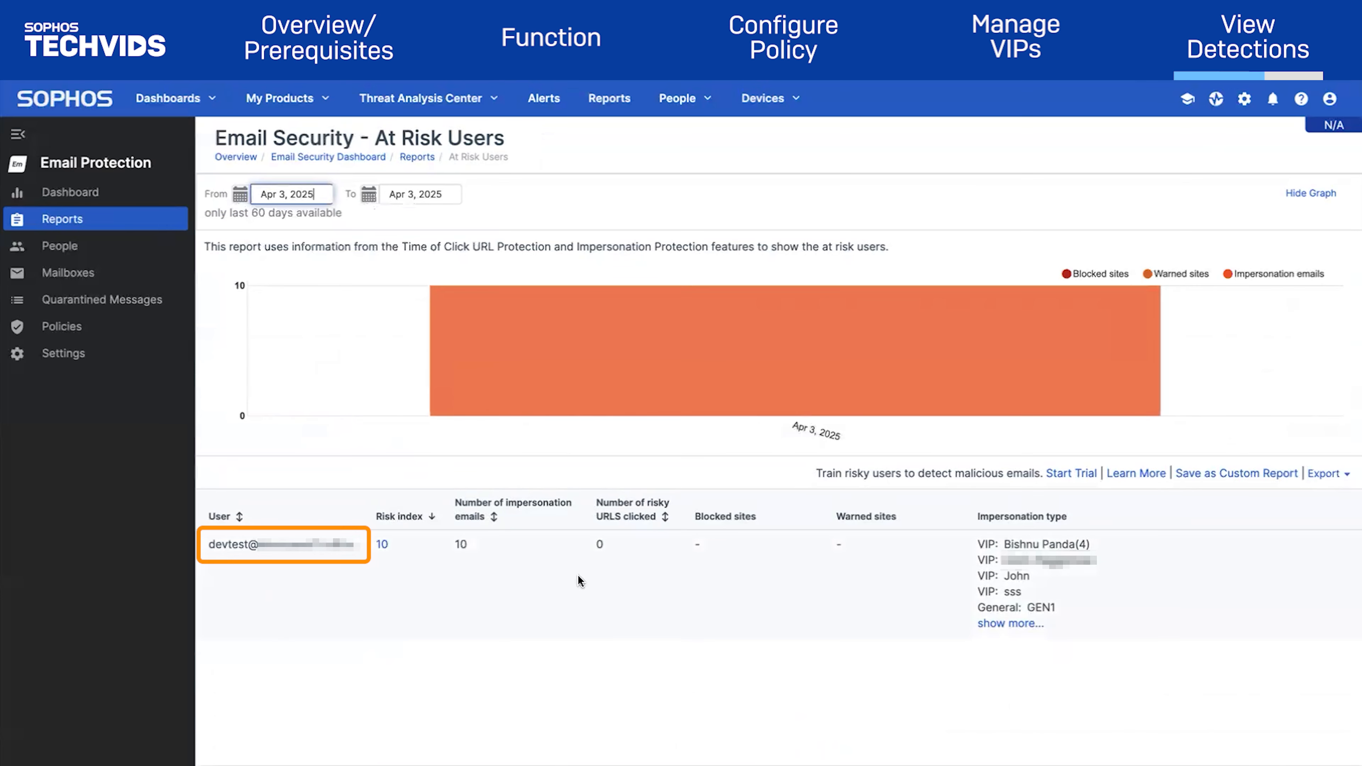
triple_click(290, 555)
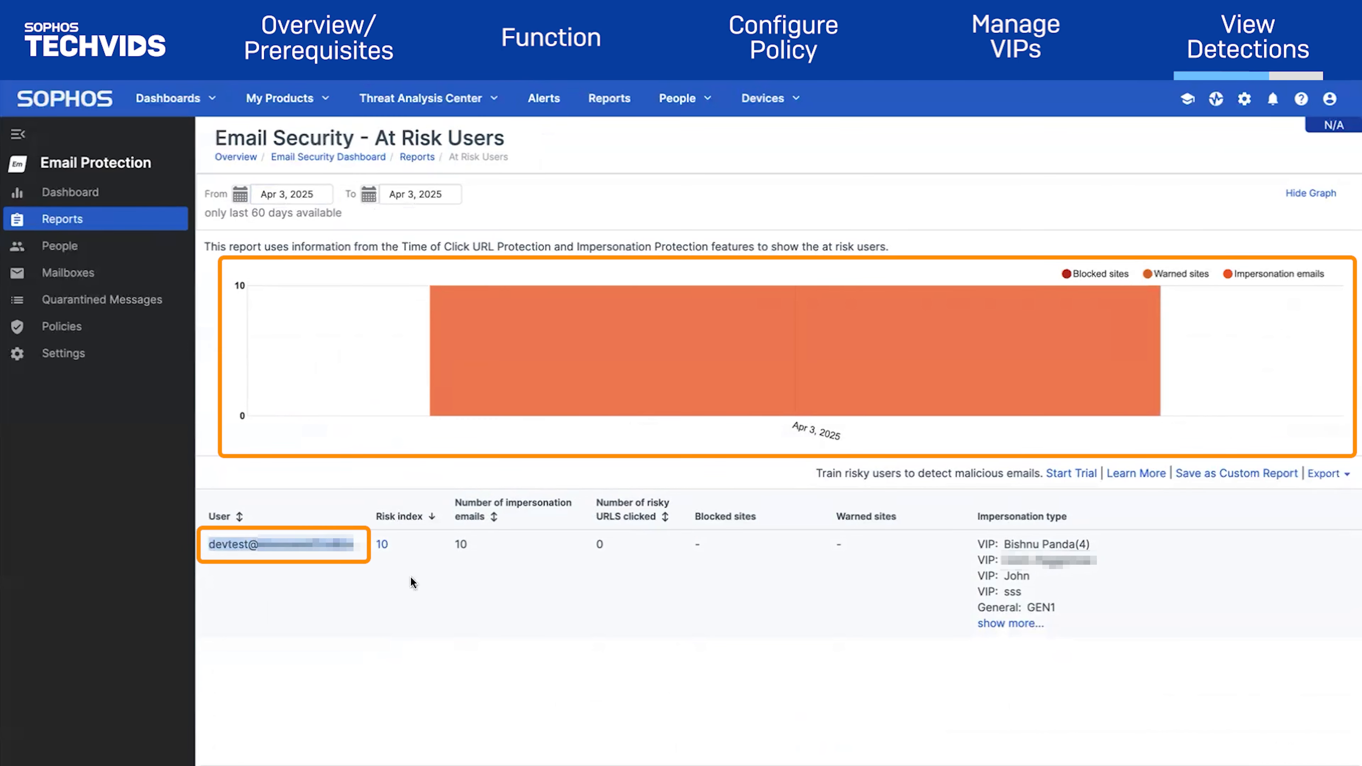
left_click(1018, 623)
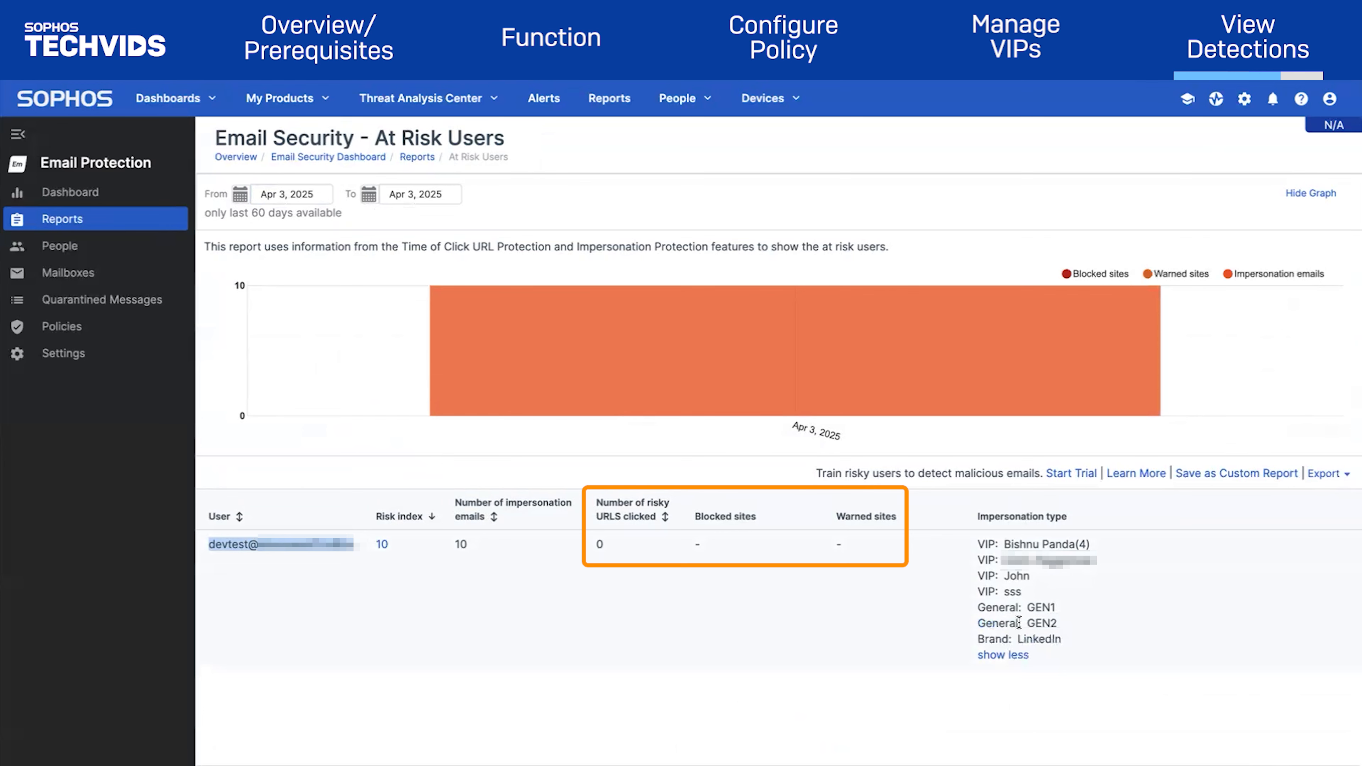
left_click(384, 548)
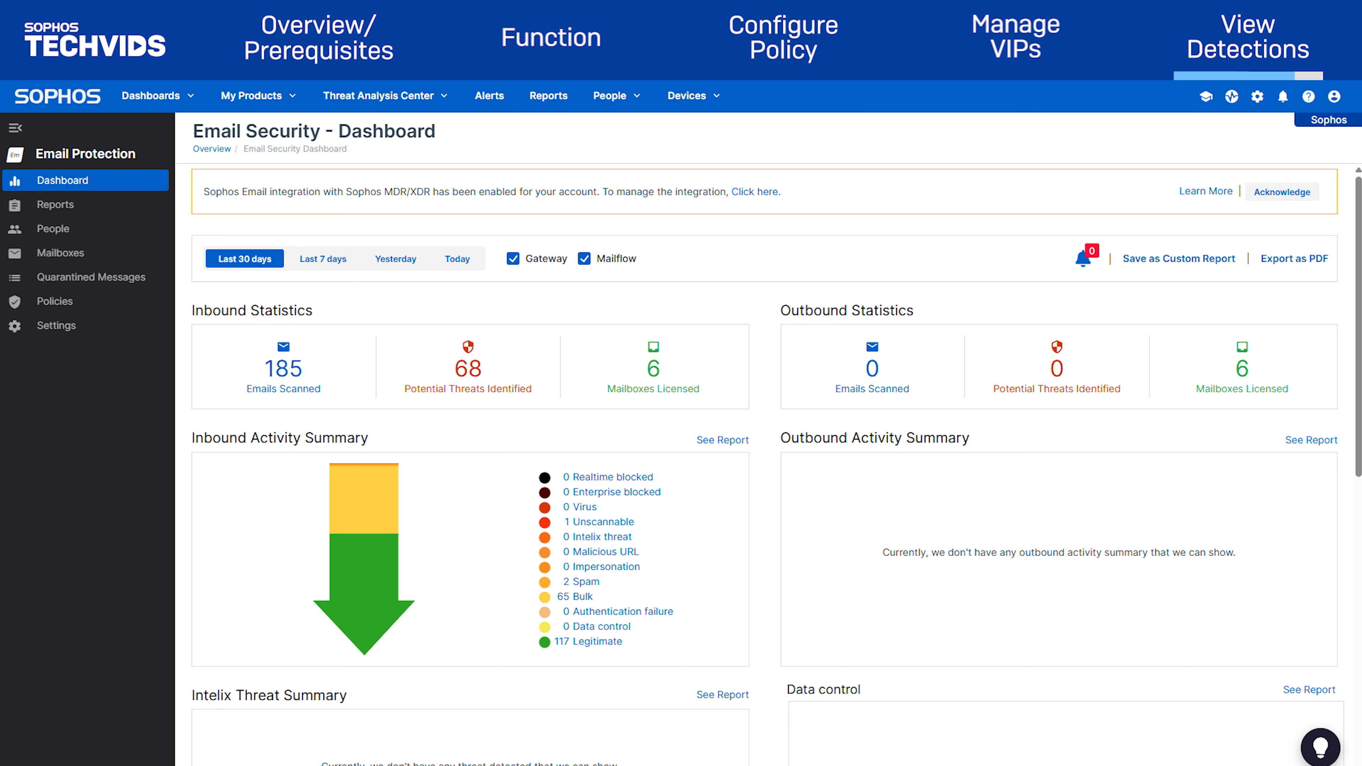
Go to Quarantined Messages and select the 'Cash your refund, catch our deadline' message for release or deletion
left_click(110, 278)
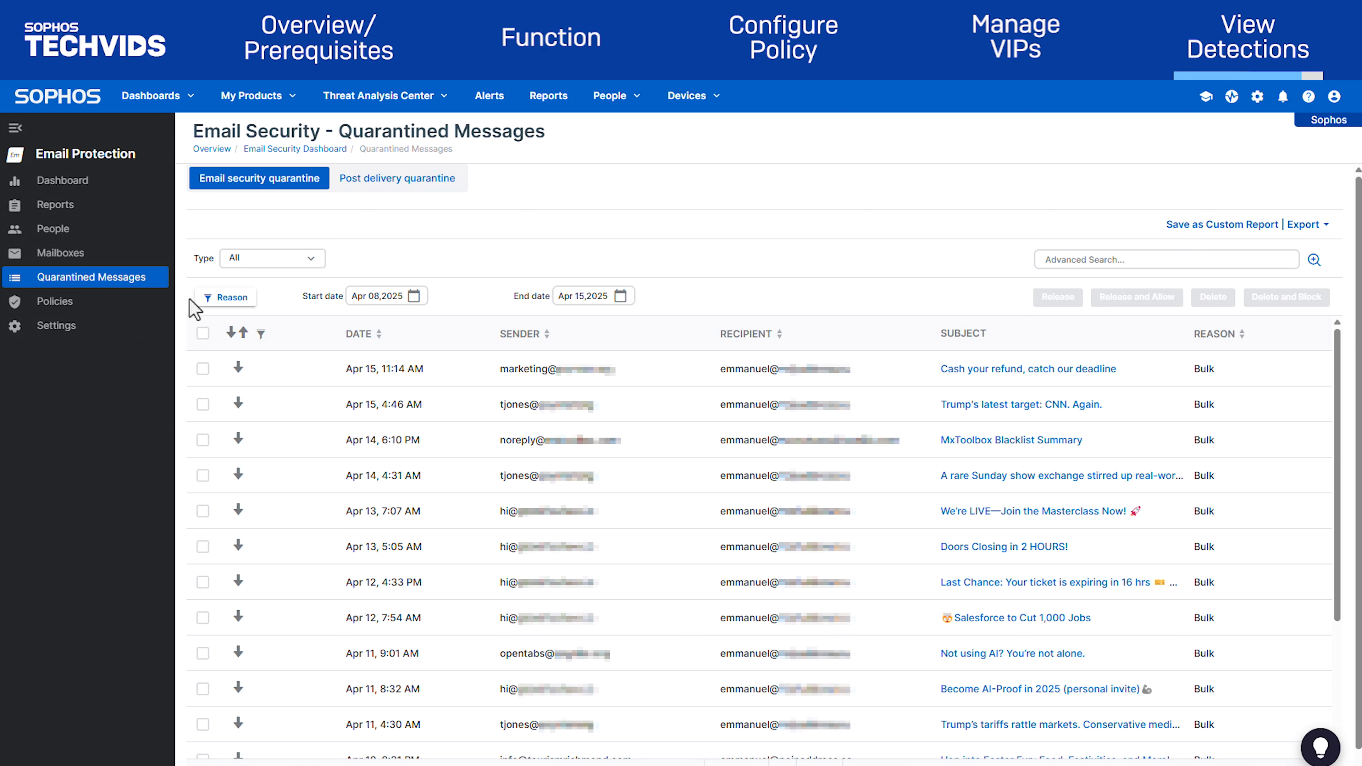
left_click(203, 368)
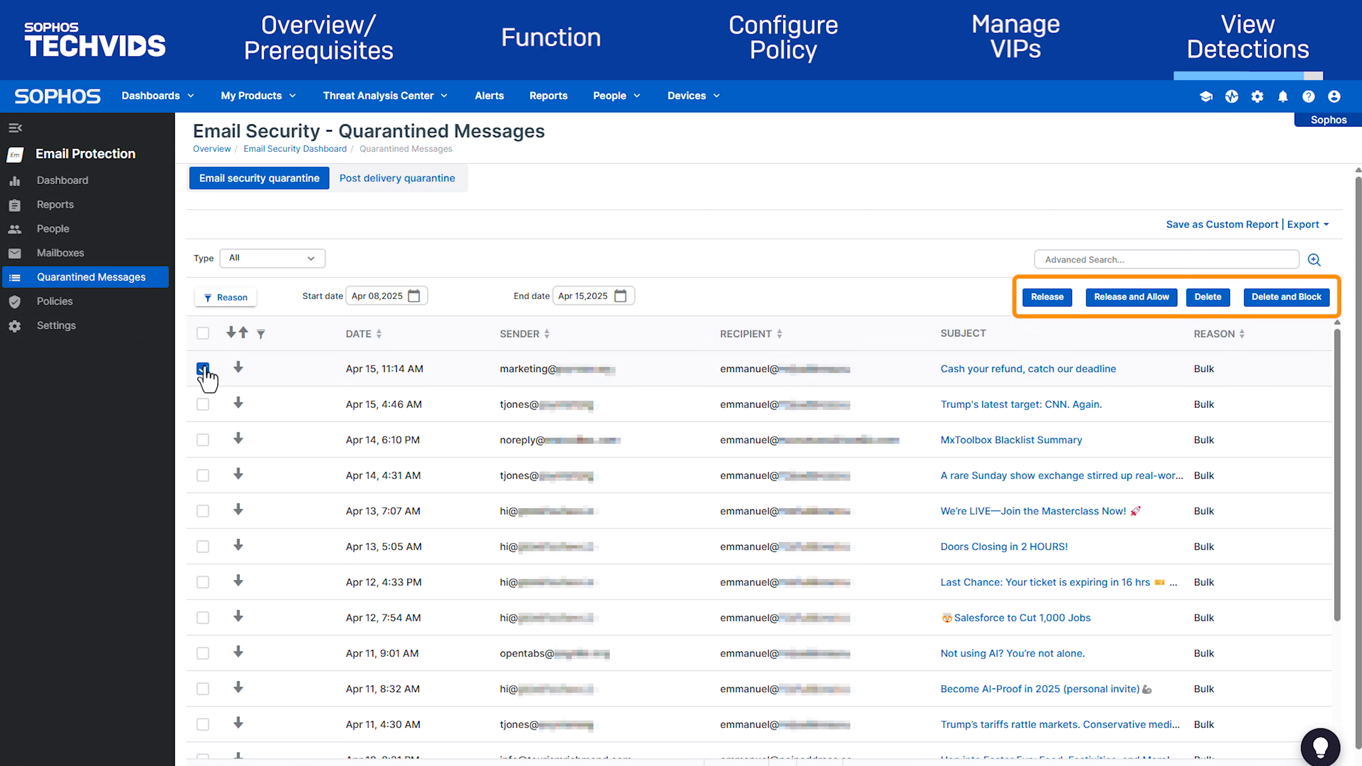